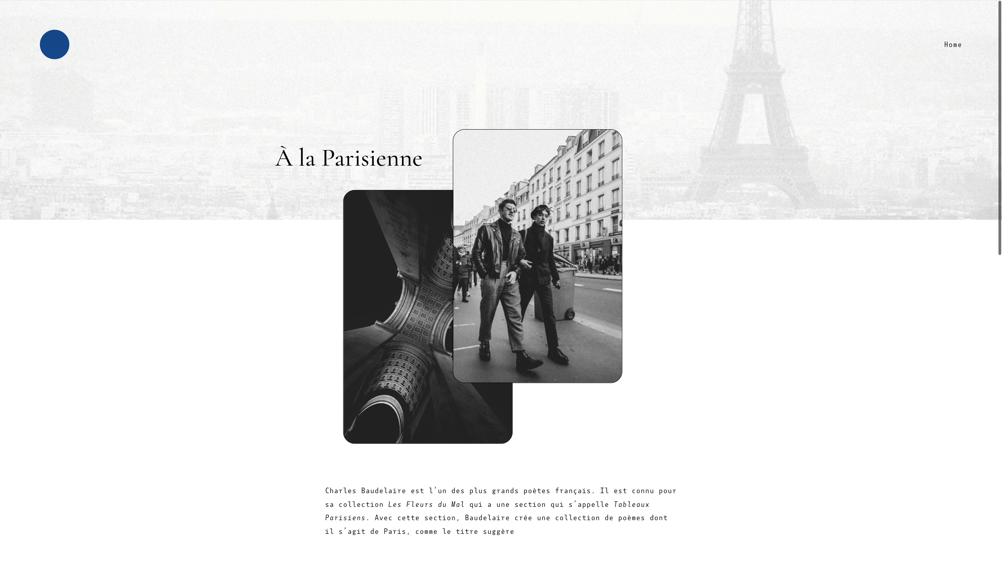
Raise the Paris street photo to a -400px vertical offset
scroll(502, 282, "down", 7)
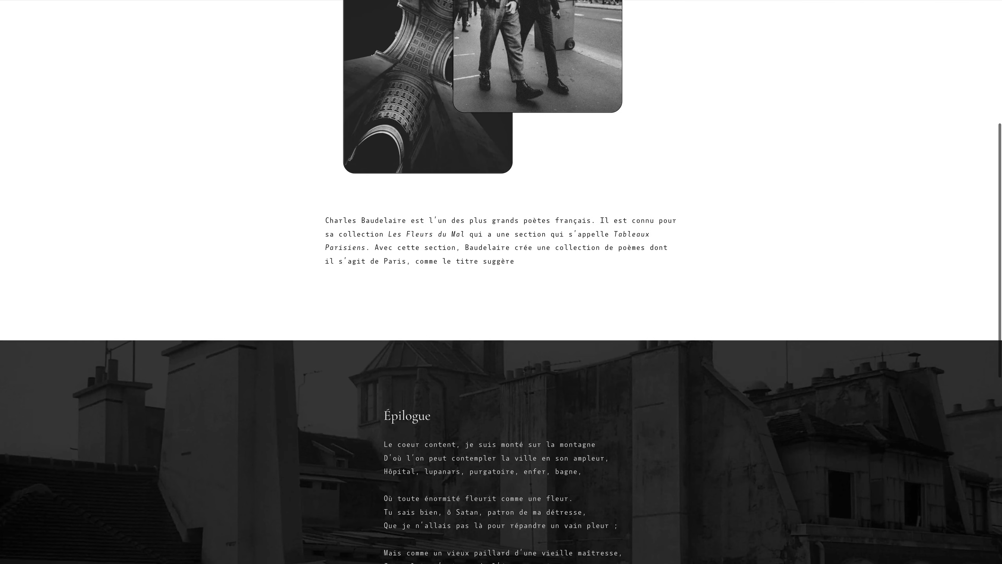
scroll(502, 282, "down", 6)
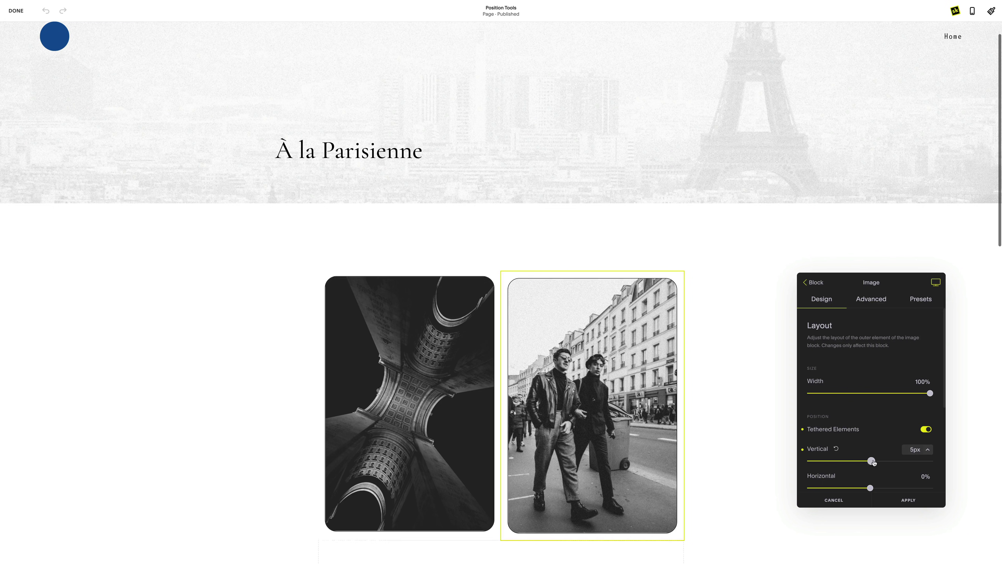
left_click_drag(873, 462, 811, 462)
left_click(906, 449)
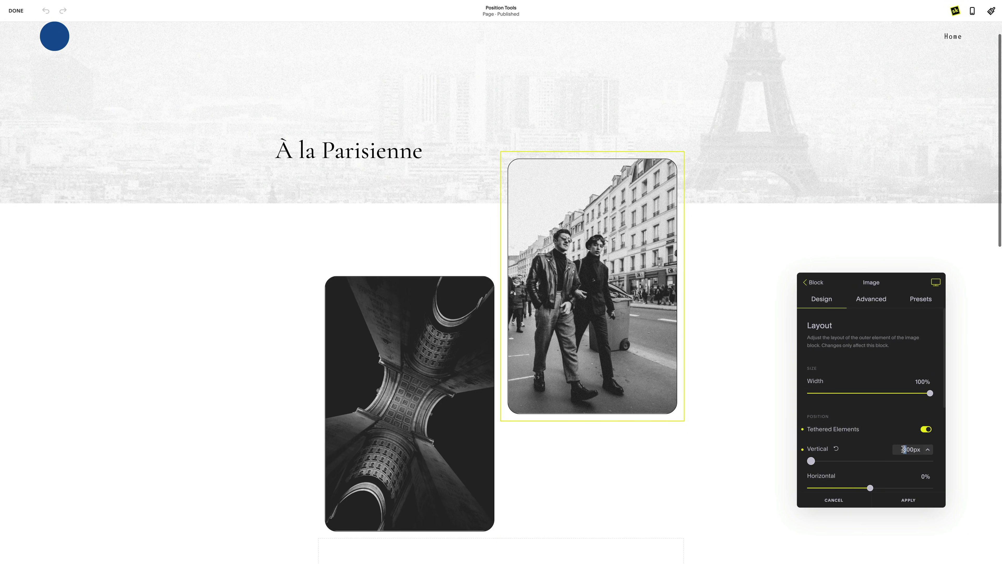
key("BackSpace")
type("4")
Shift the 日本 block to 72% and apply, then offset the torii circle -45% and lower the kimono photo
left_click_drag(870, 488, 850, 489)
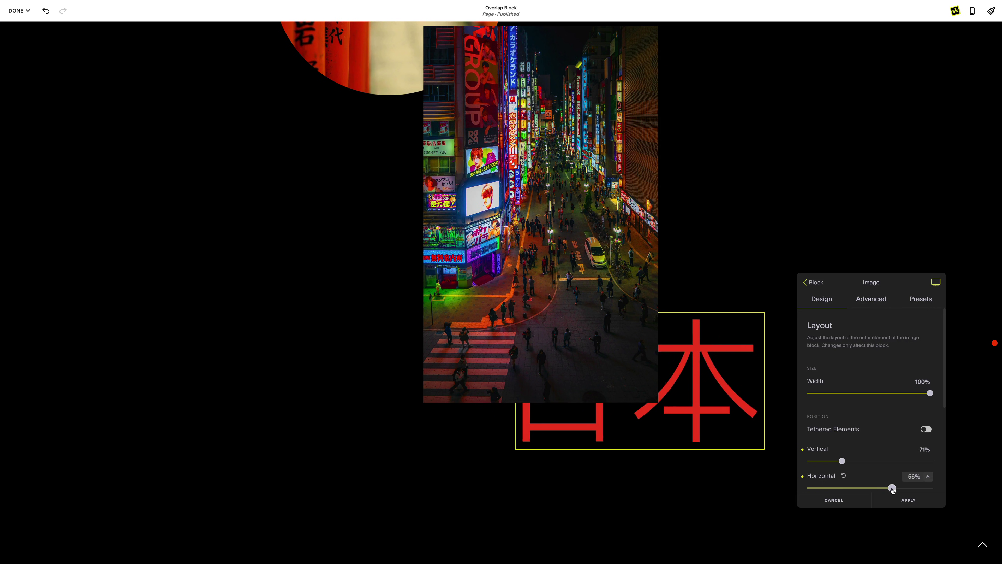
left_click_drag(888, 488, 898, 489)
scroll(899, 490, "down", 4)
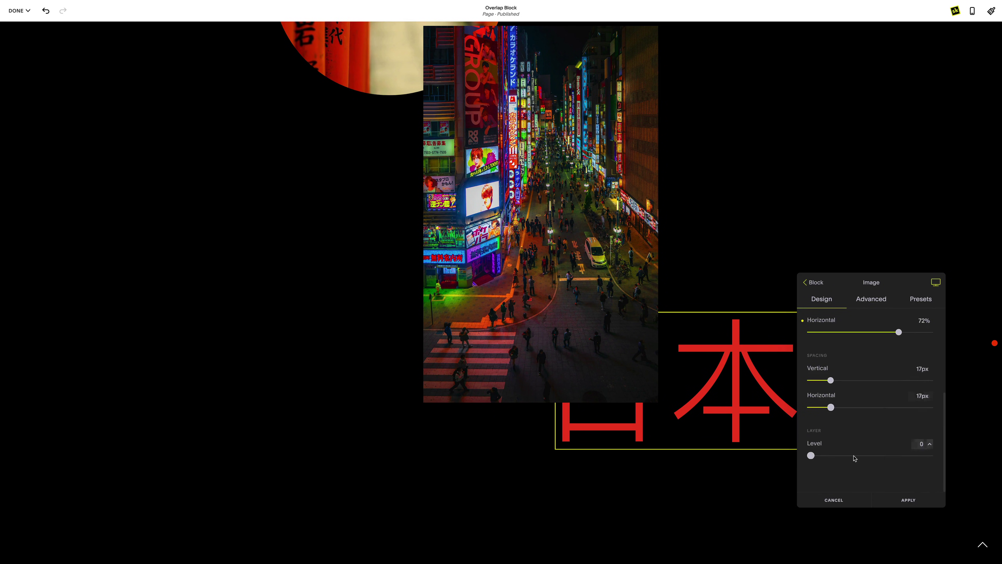
mouse_move(852, 457)
left_mouse_down()
mouse_move(824, 459)
mouse_move(835, 457)
left_mouse_up()
left_click(908, 500)
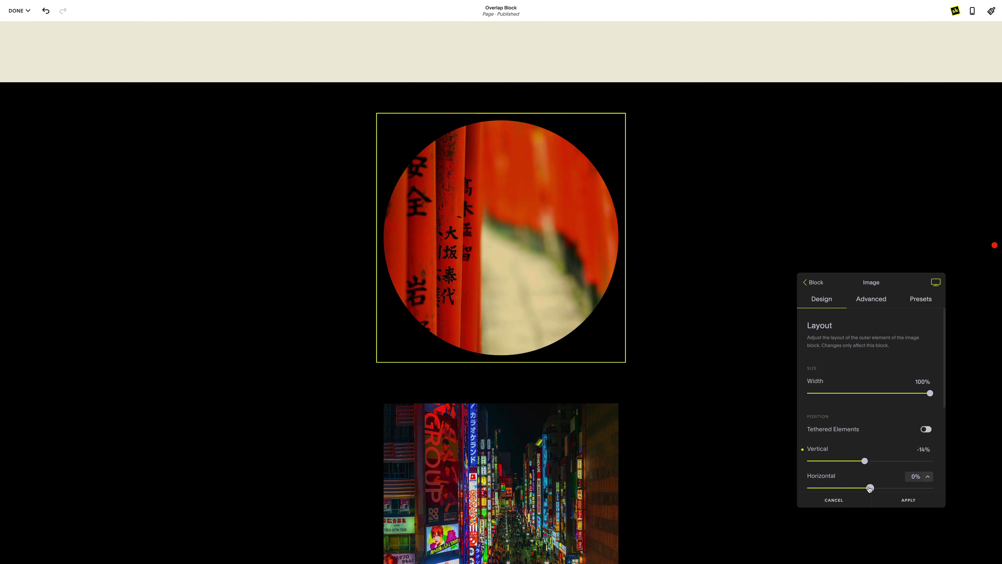
left_click_drag(870, 488, 853, 489)
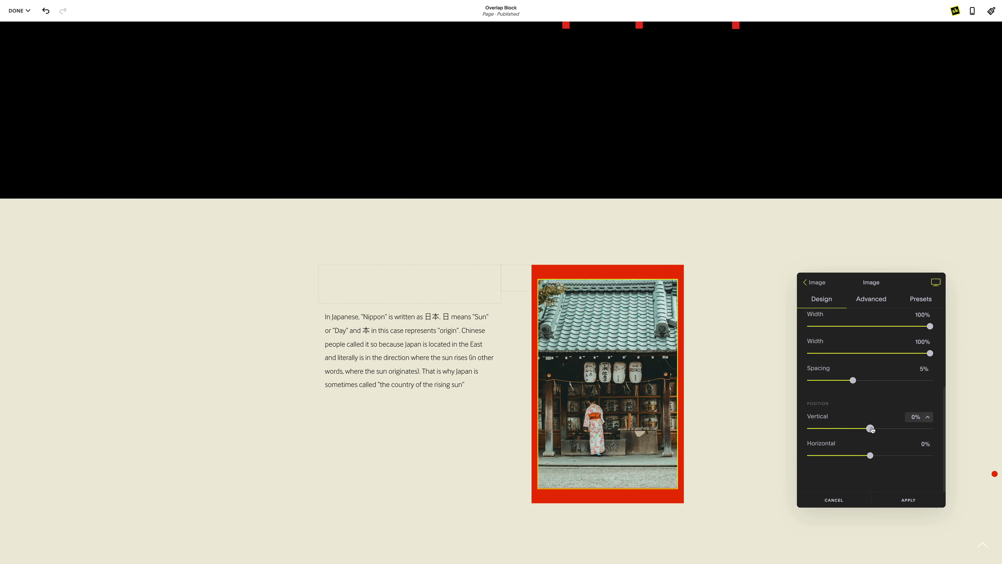
left_click_drag(869, 429, 863, 456)
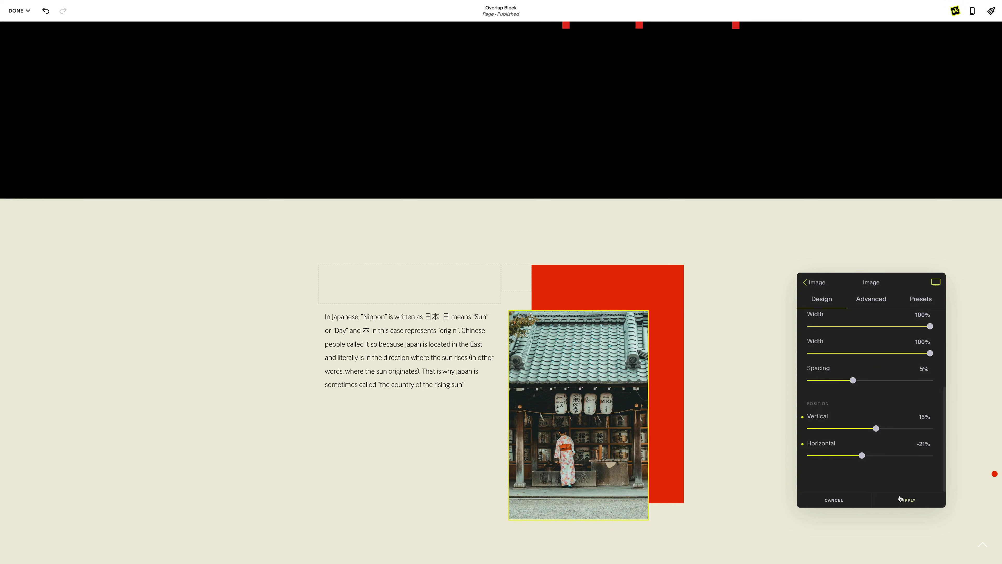
Apply the kimono photo offset, then give the blank spacer block a red background
left_click(907, 500)
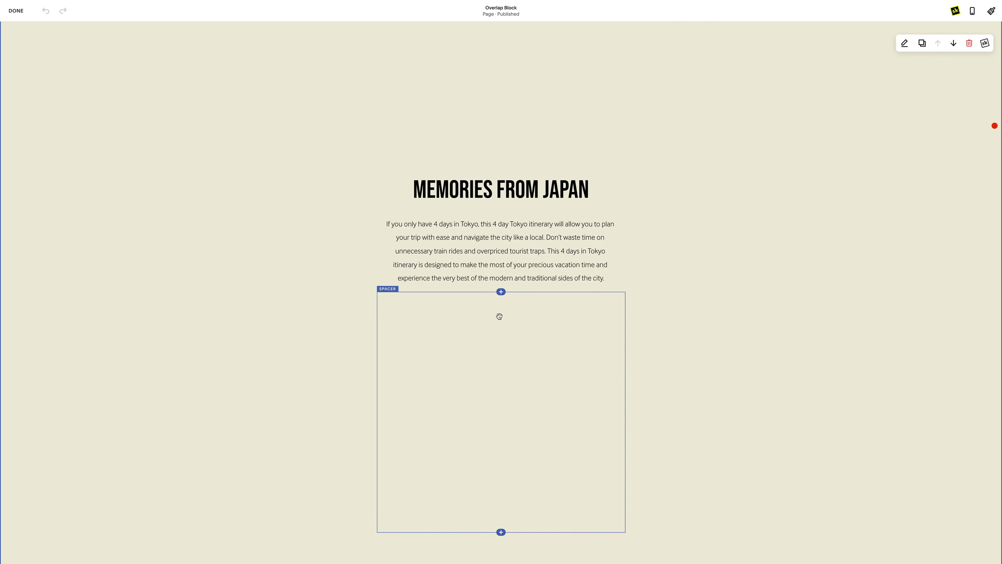
left_click(444, 314)
left_click(451, 283)
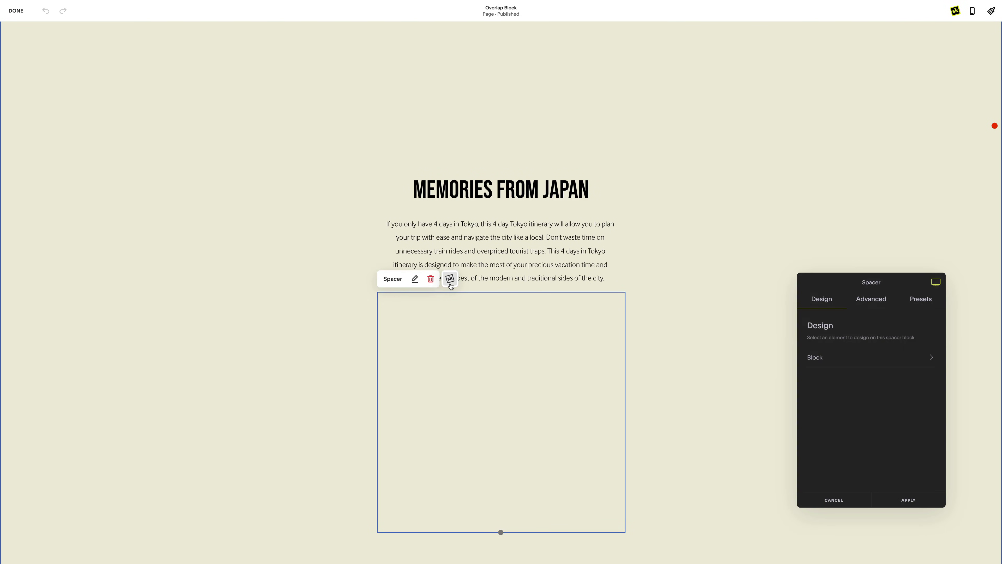
left_click(820, 358)
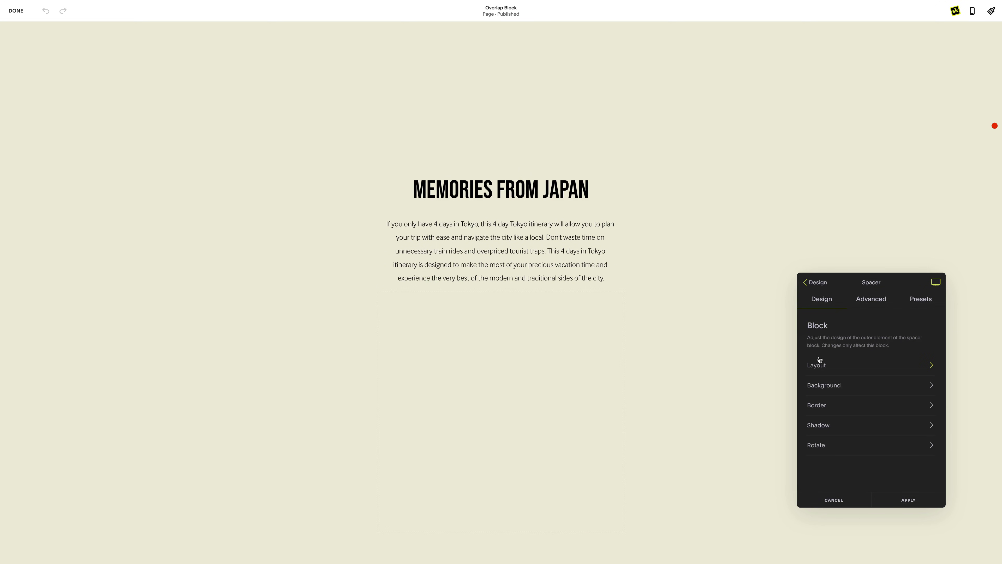
left_click(837, 386)
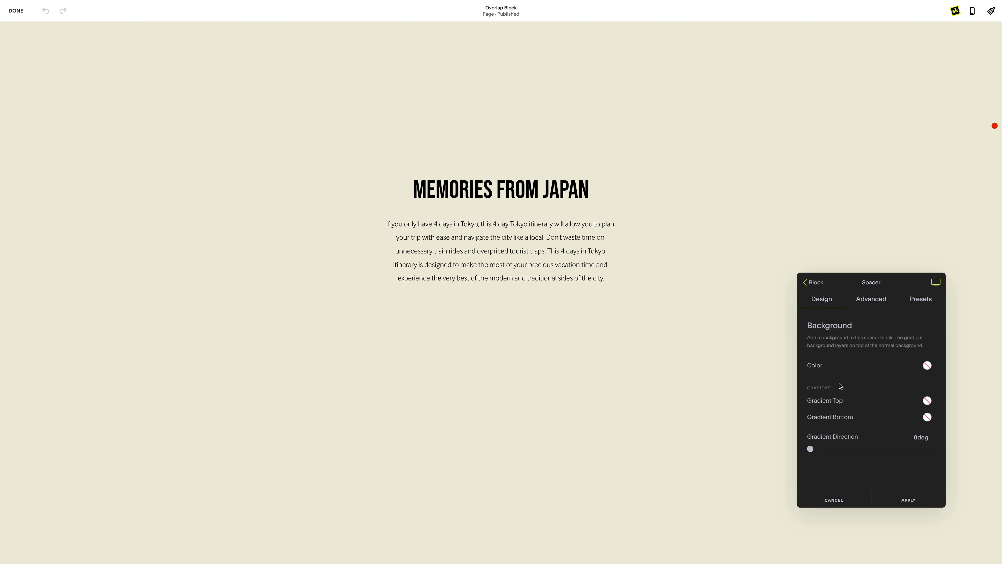
left_click(927, 366)
left_click(810, 318)
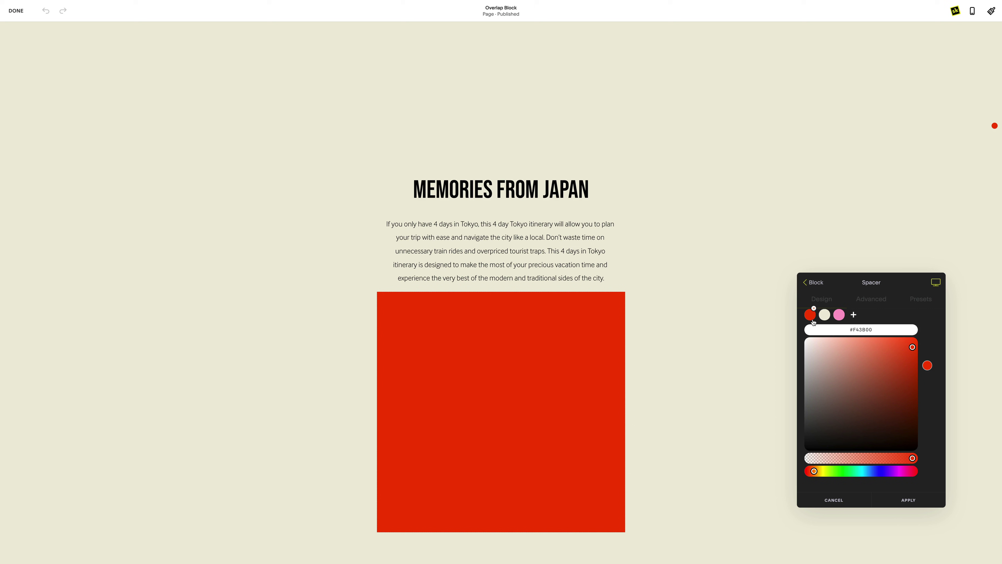
left_click(928, 396)
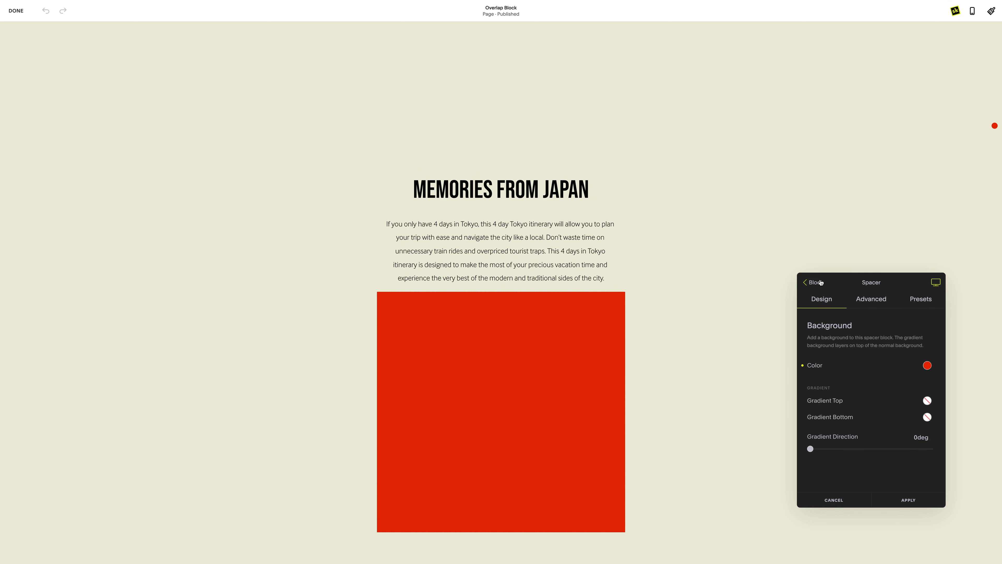
Round the spacer's corners 100% into a circle, check the phone preview and apply
left_click(813, 282)
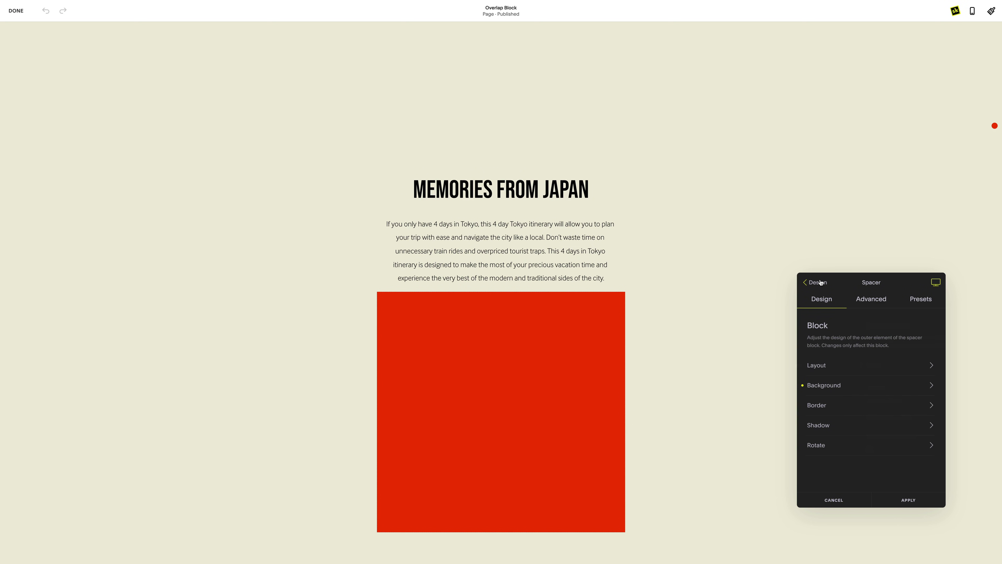
left_click(837, 405)
scroll(837, 406, "down", 2)
left_click(928, 398)
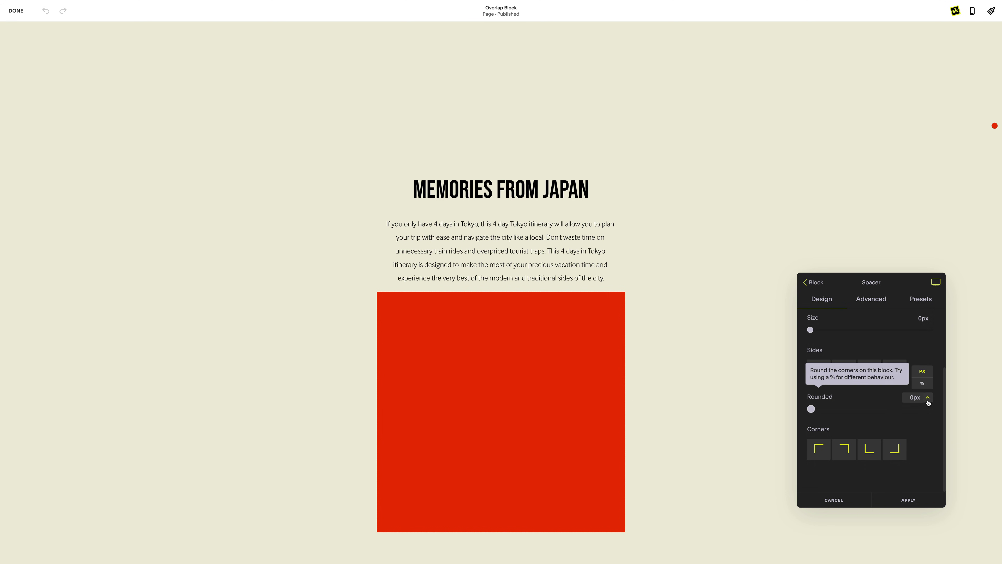
left_click(925, 387)
left_click_drag(811, 409, 848, 409)
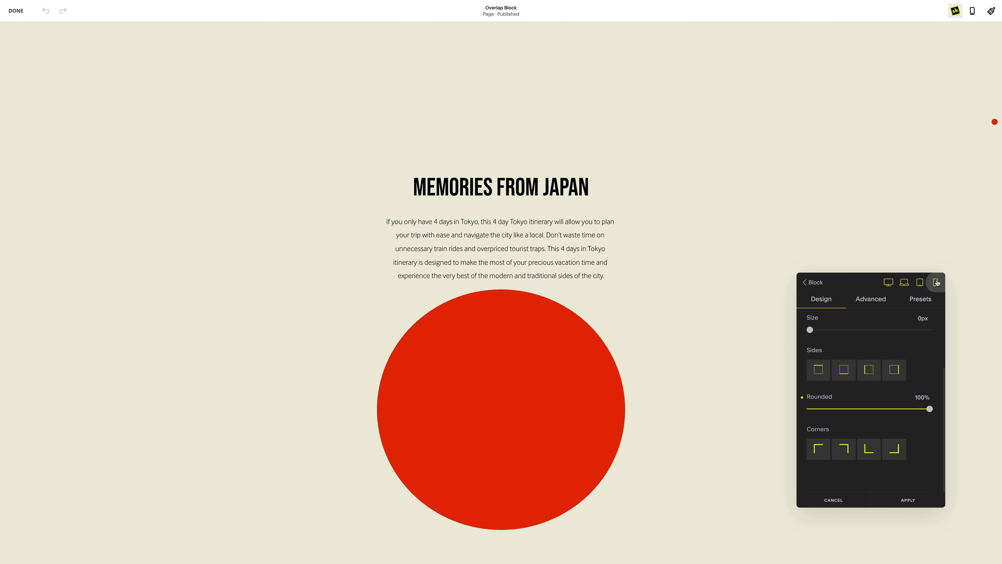
left_click(937, 282)
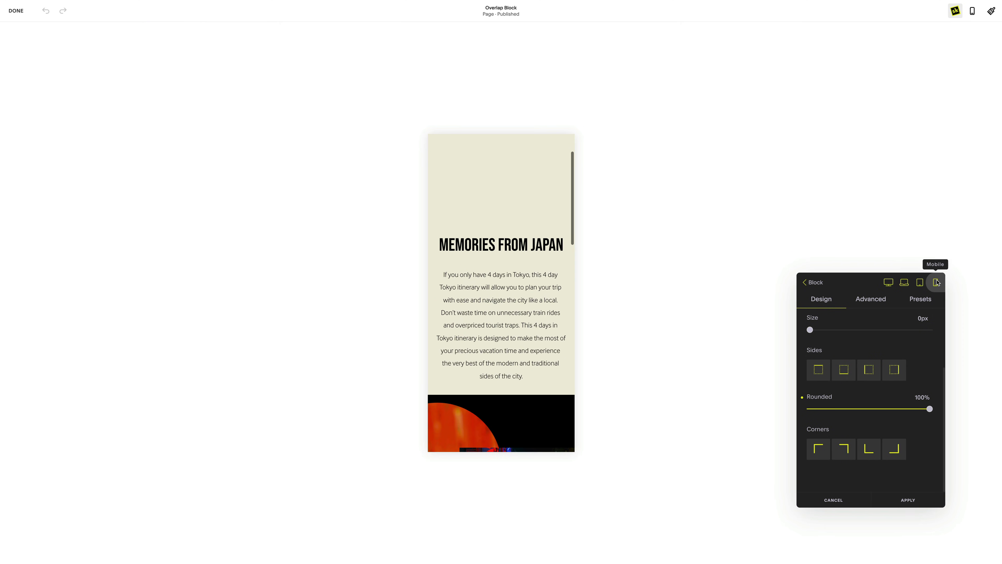
left_click(889, 282)
left_click(908, 500)
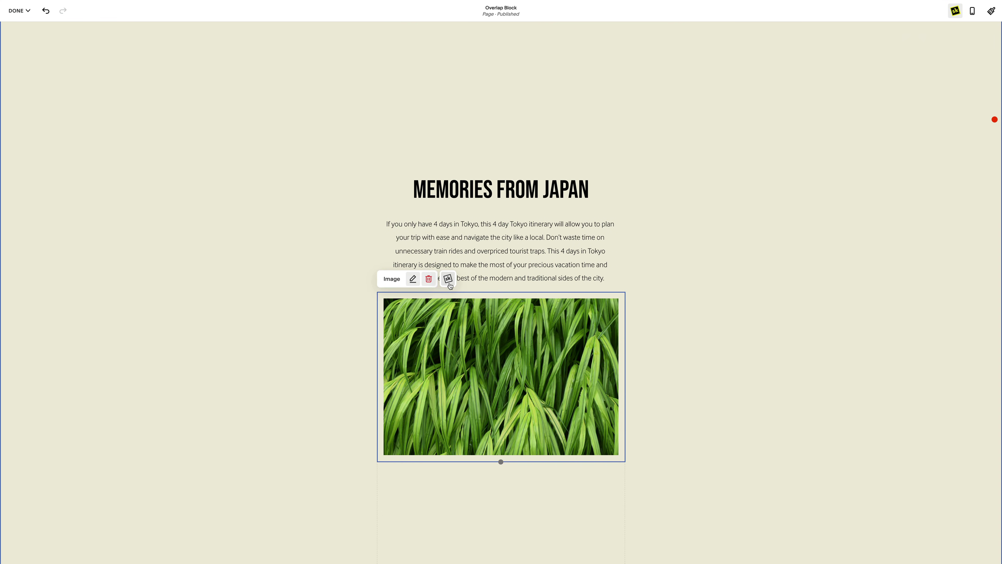
Crop the grass image to a 1:1 square ratio
left_click(448, 278)
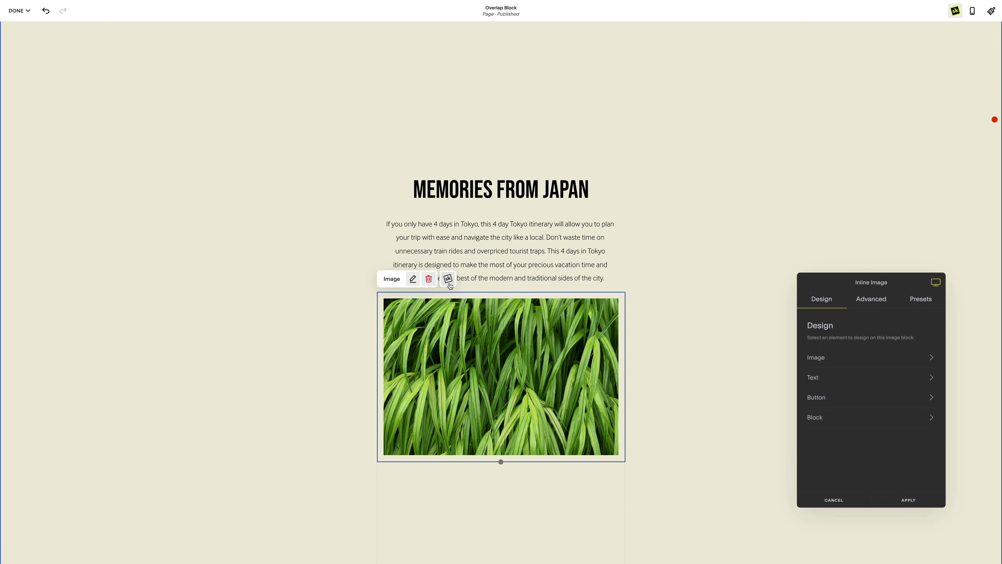
left_click(843, 358)
left_click(852, 365)
left_click(845, 400)
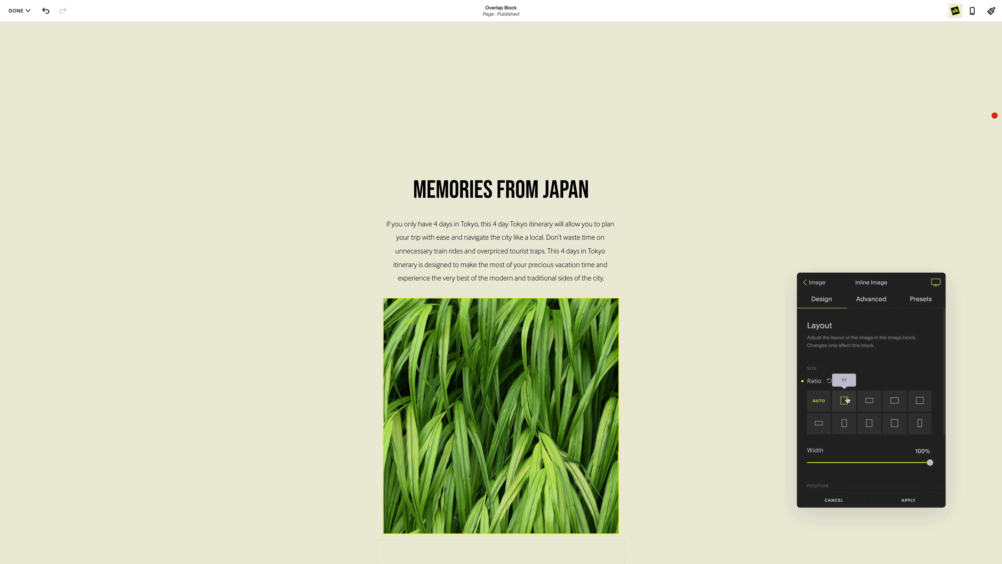
left_click(809, 286)
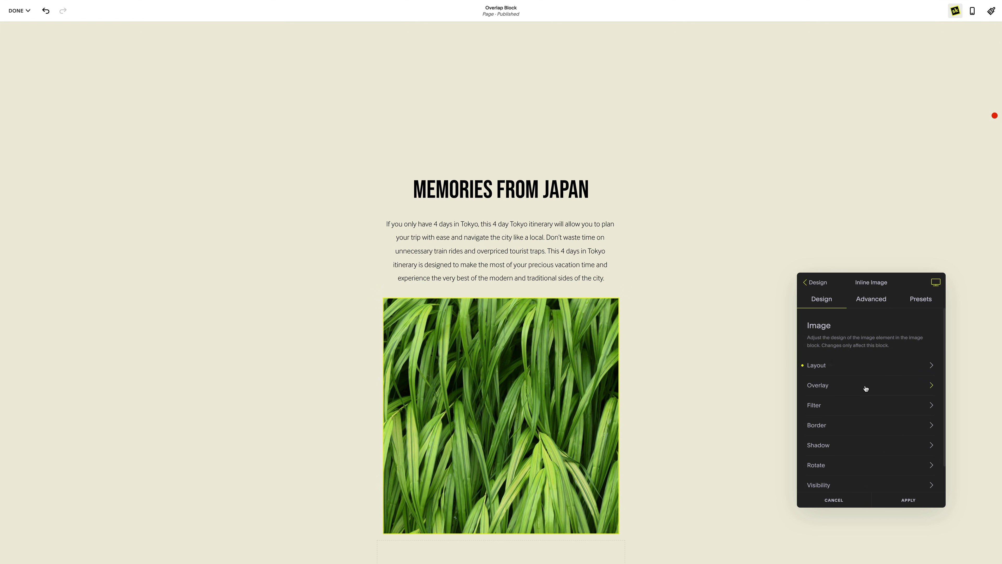
Cover the grass image with a solid red overlay
left_click(866, 389)
left_click(927, 366)
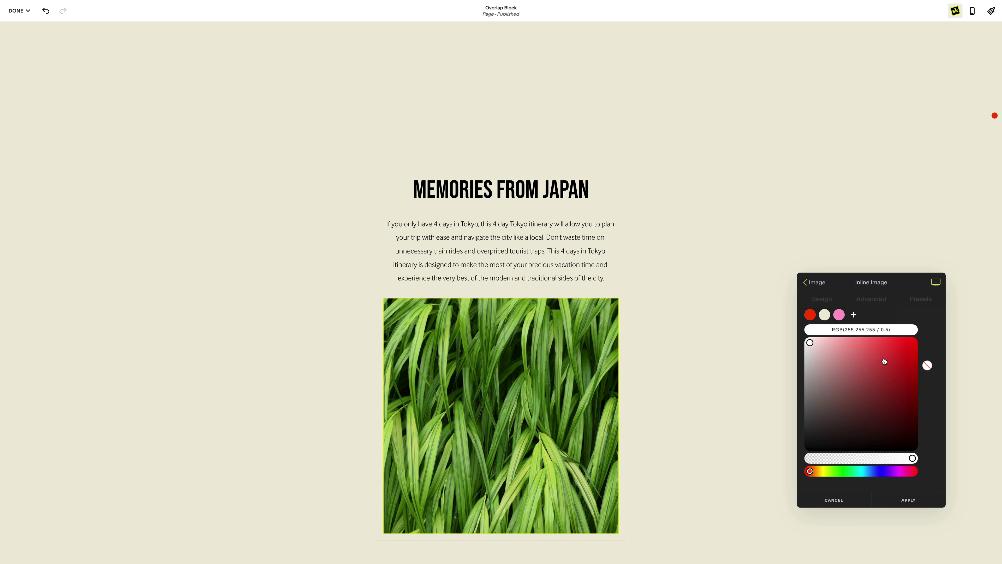
left_click(811, 315)
left_click(806, 282)
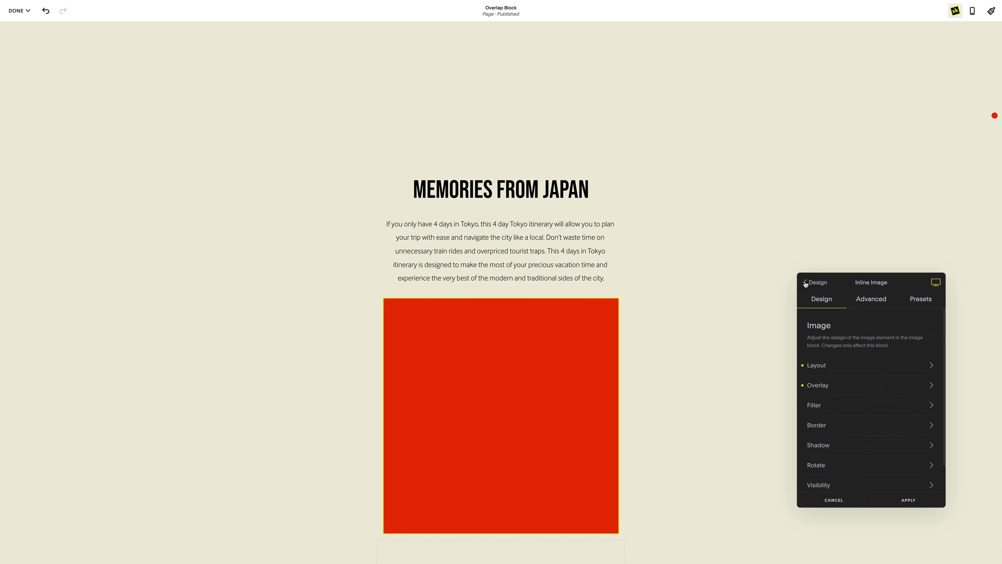
Round the image's corners to 100% and check the circle at phone width
left_click(857, 420)
scroll(908, 395, "down", 2)
left_click(921, 397)
type("100")
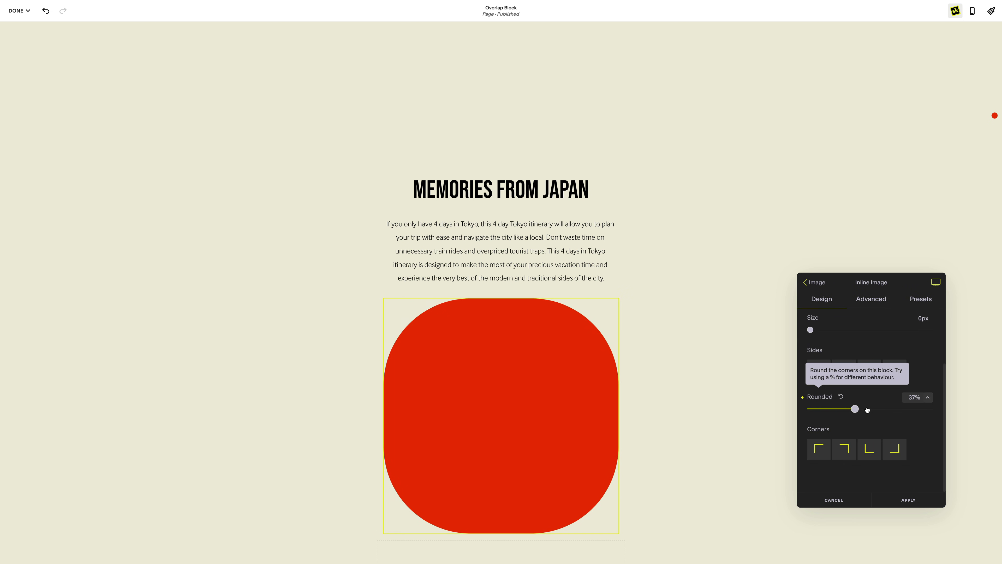
left_click(936, 282)
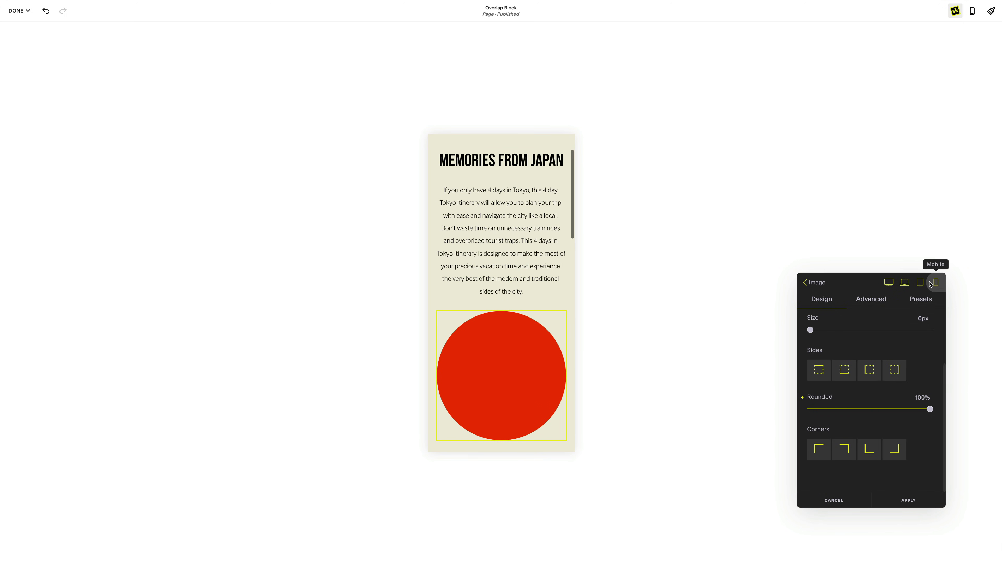
left_click(889, 283)
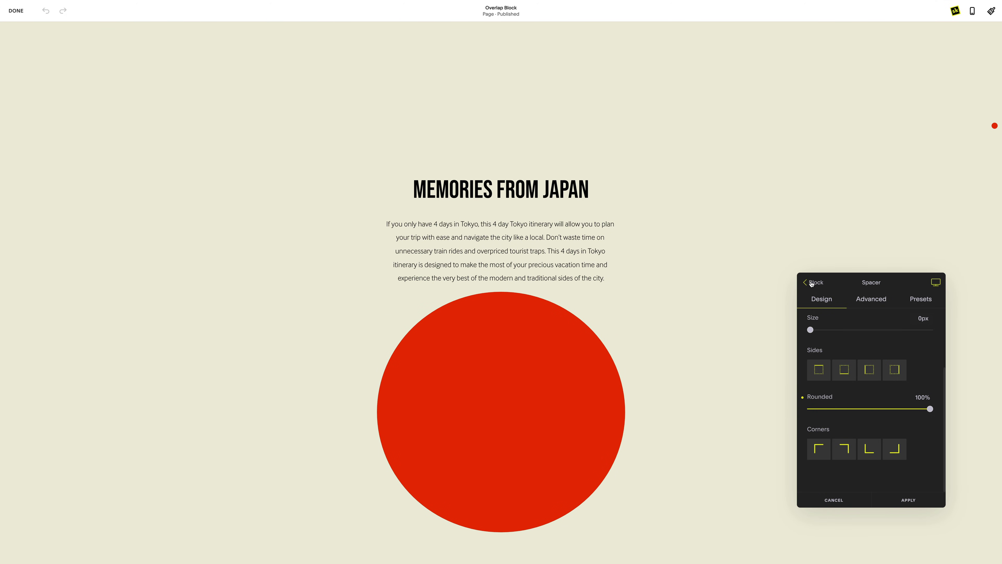
Shrink the red circle image to 73% width
left_click(812, 283)
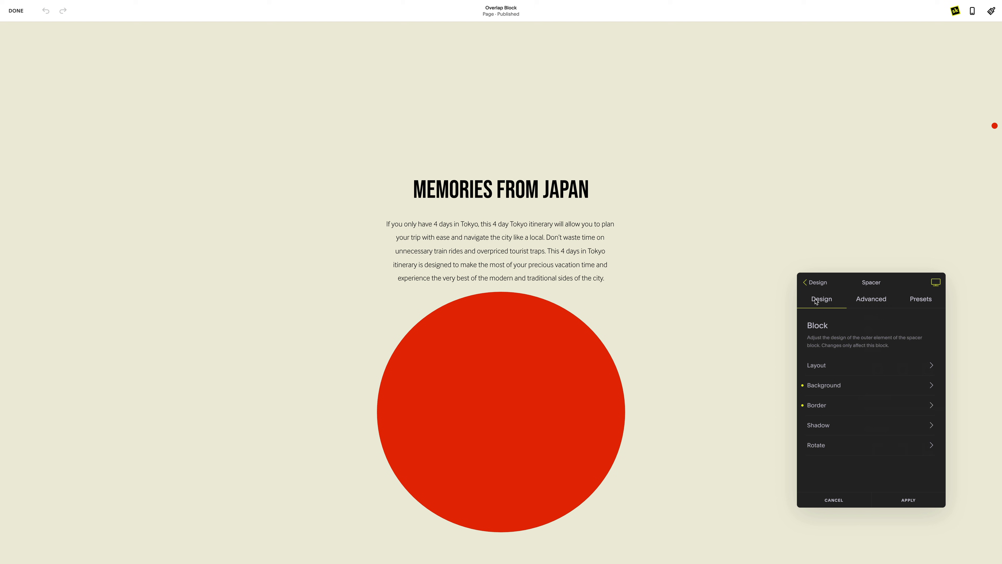
left_click(826, 363)
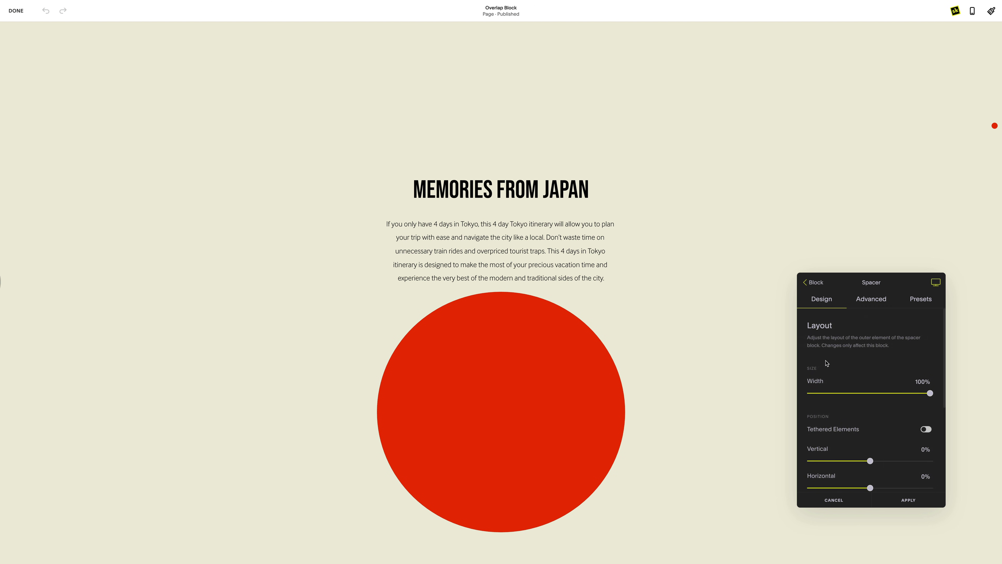
left_click_drag(928, 393, 886, 393)
scroll(885, 395, "down", 2)
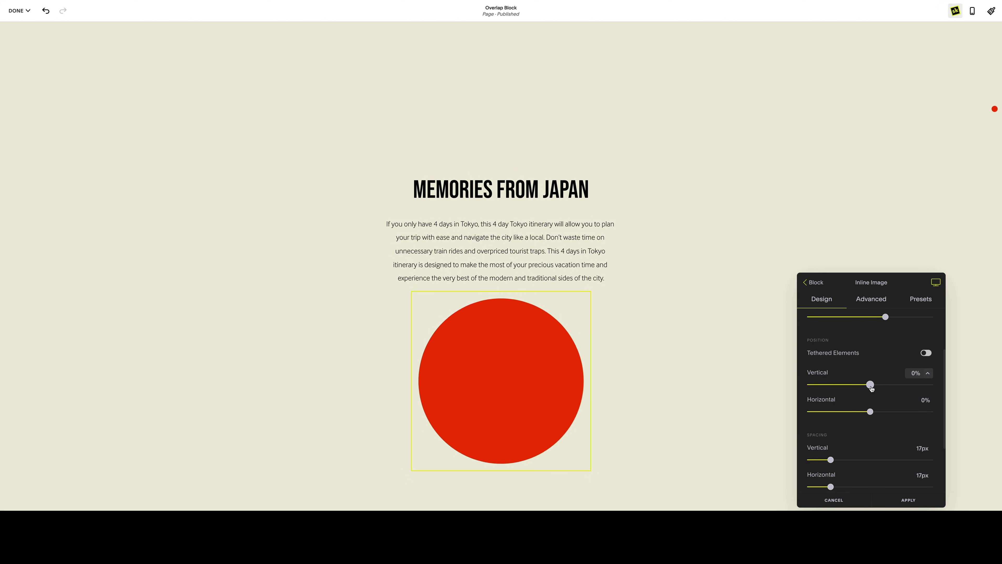
Move the red circle to a -86% vertical offset over the heading and apply
left_click_drag(871, 388, 811, 386)
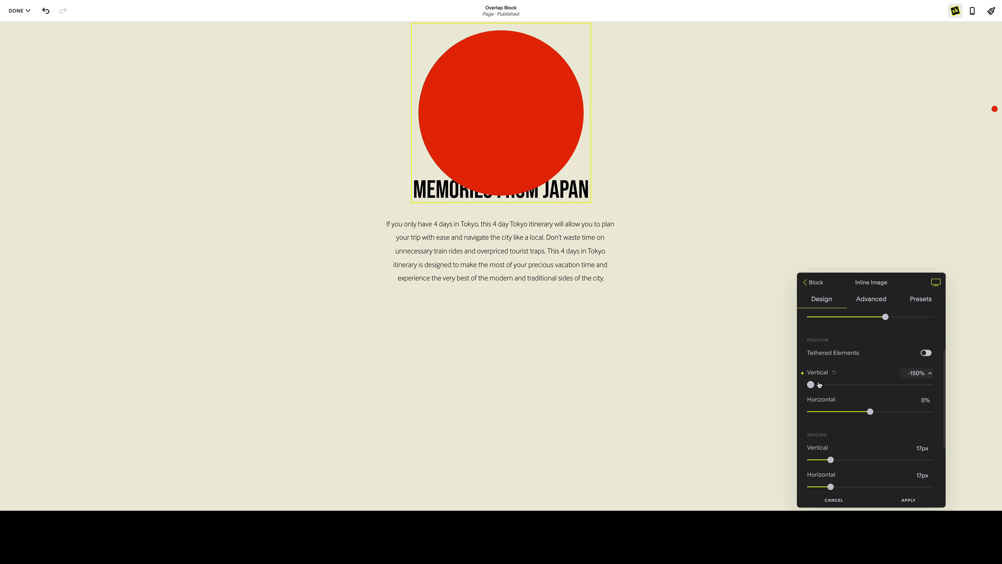
double_click(906, 374)
type("200")
key("Return")
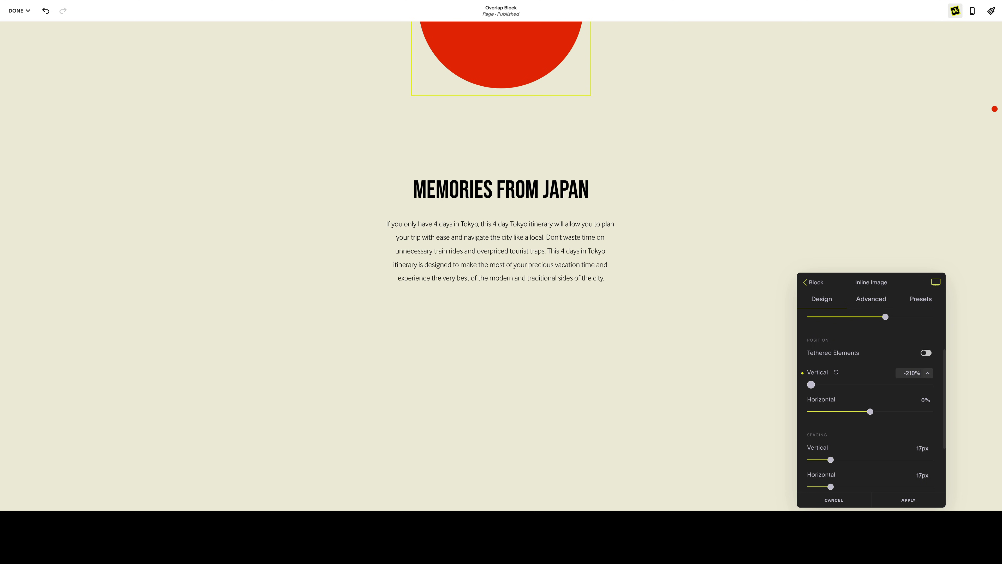
key("shift+Up")
key("shift+Up")
key("shift+Up")
key("shift+Up")
key("shift+Up")
key("shift+Up")
key("shift+Up")
key("shift+Up")
key("shift+Up")
key("shift+Up")
key("shift+Up")
key("shift+Up")
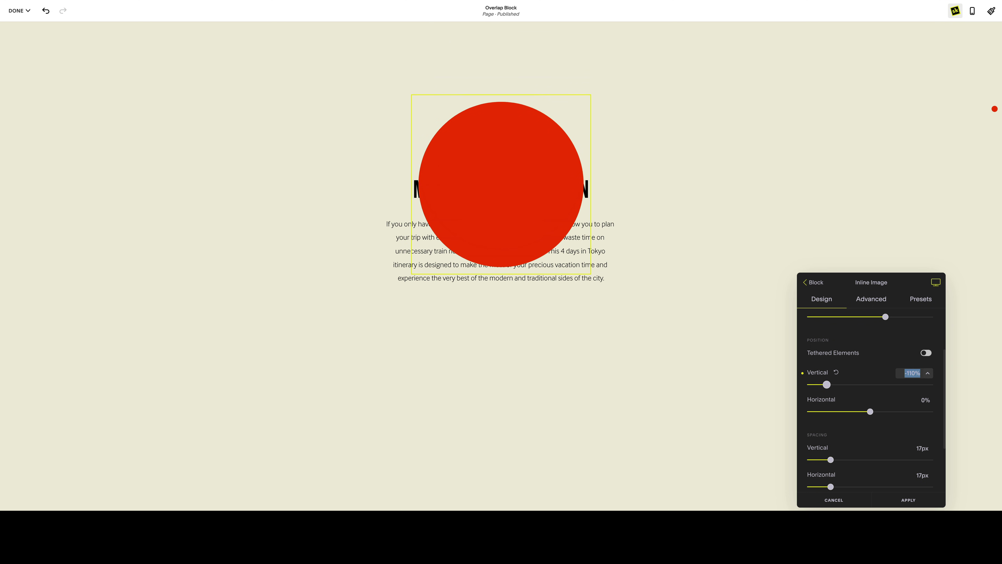
key("Down")
key("Down")
key("Down")
key("Down")
key("Down")
key("Down")
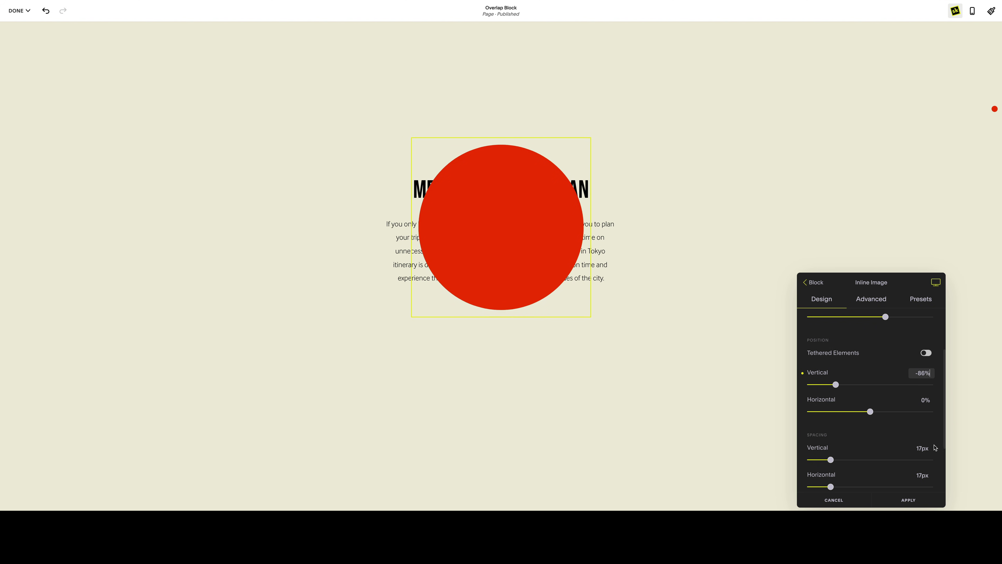
left_click(907, 501)
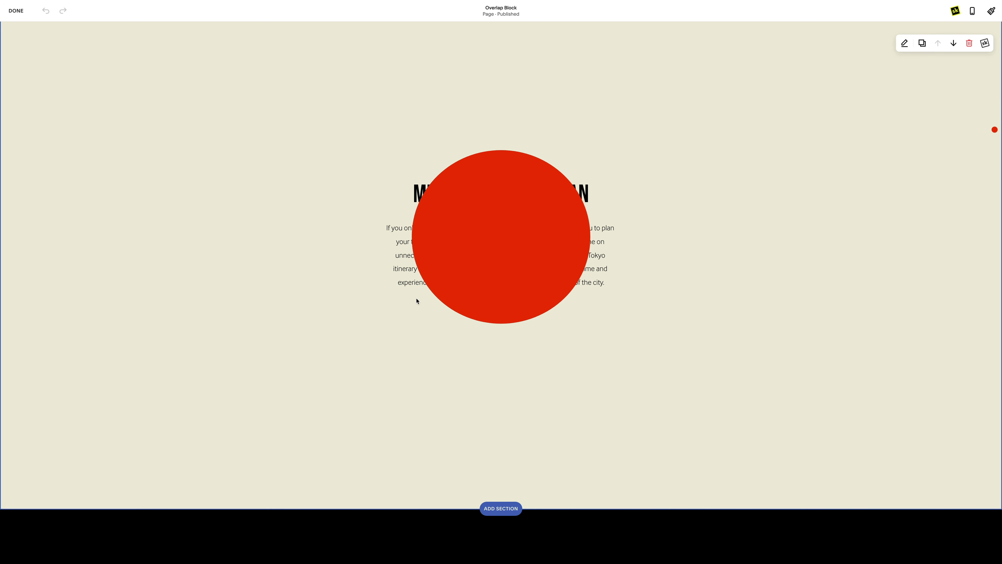
Set the MEMORIES FROM JAPAN text block's Layer Level to 2 and apply
left_click(388, 169)
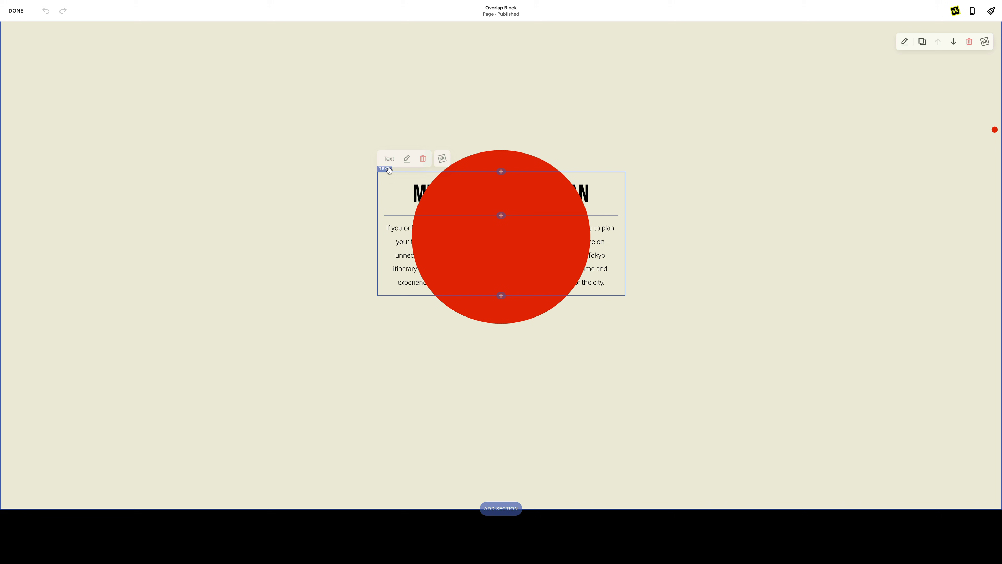
left_click(442, 159)
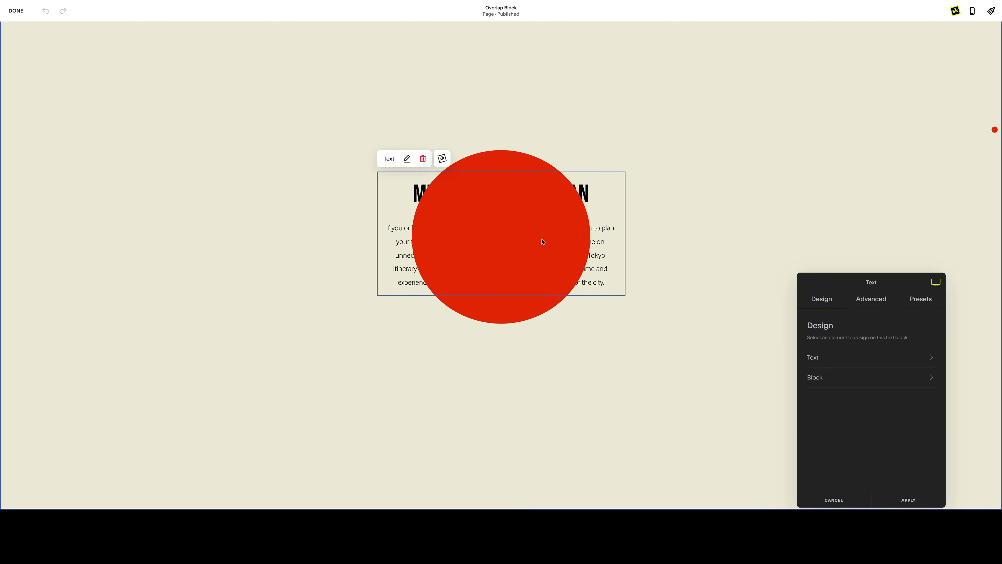
left_click(813, 378)
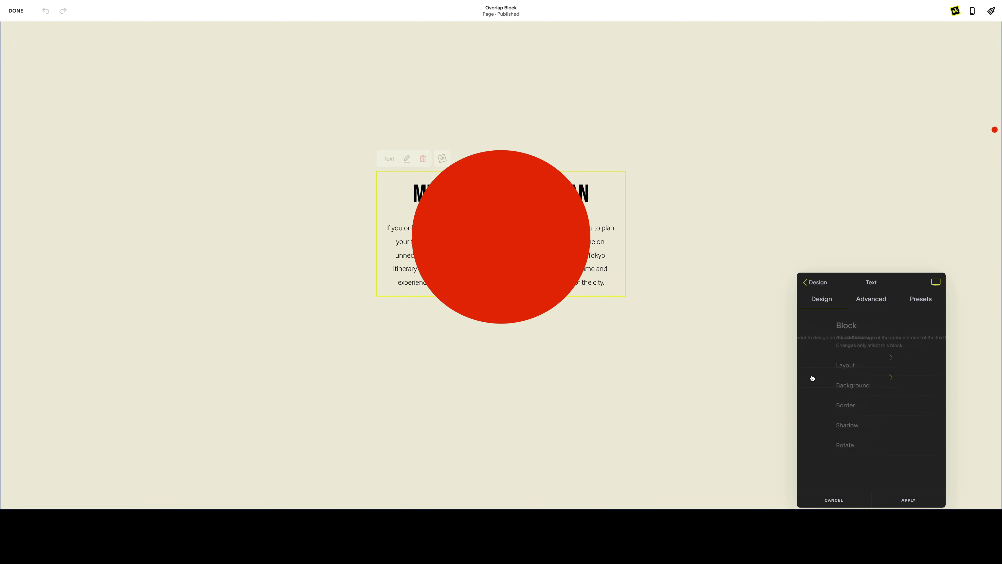
left_click(818, 366)
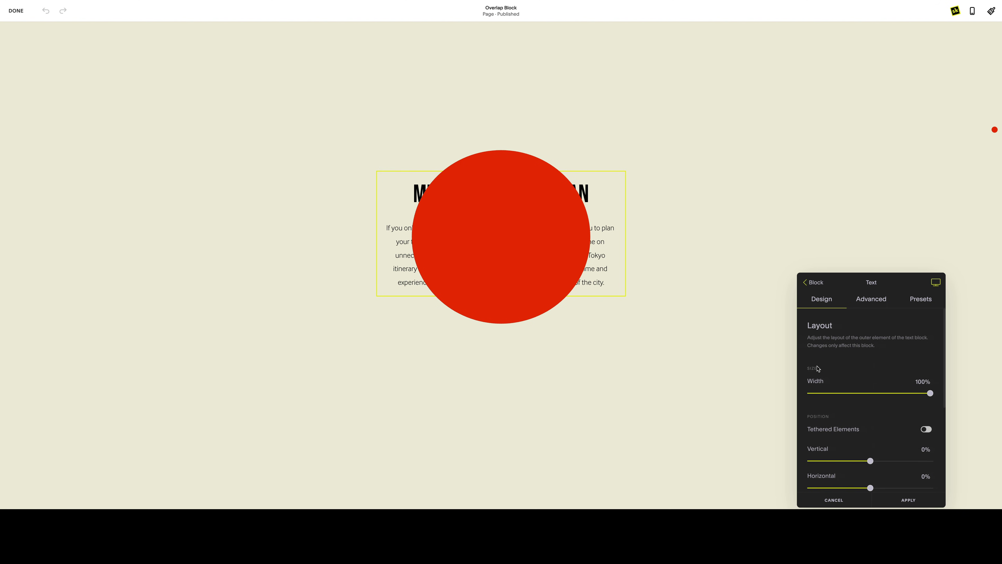
scroll(818, 369, "down", 4)
scroll(818, 368, "down", 1)
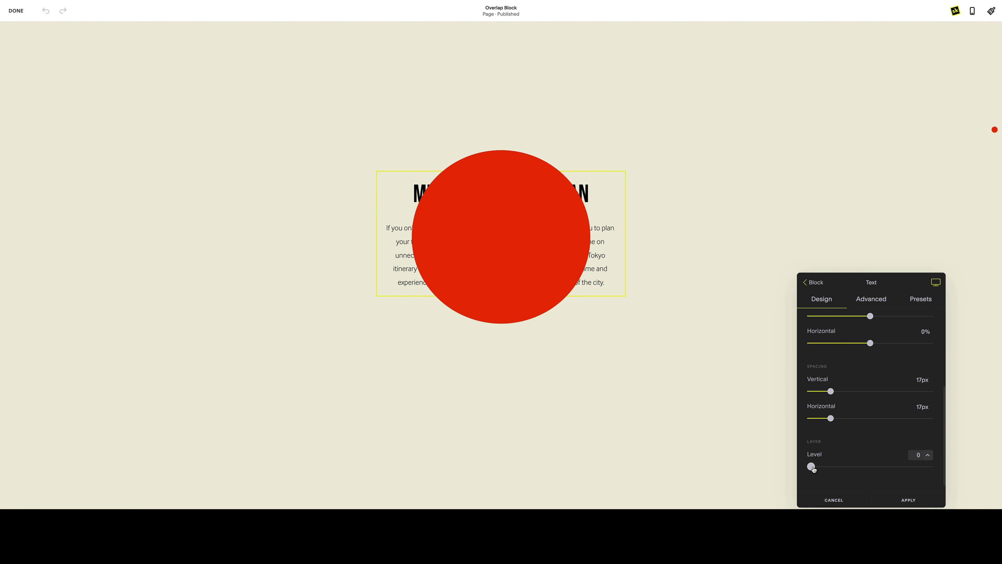
left_click_drag(812, 469, 834, 468)
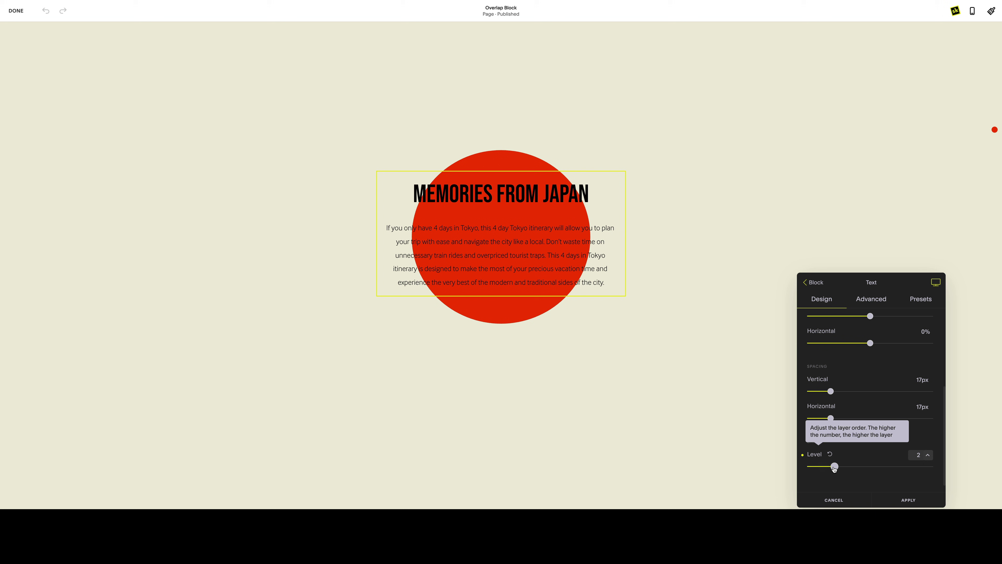
left_click(907, 500)
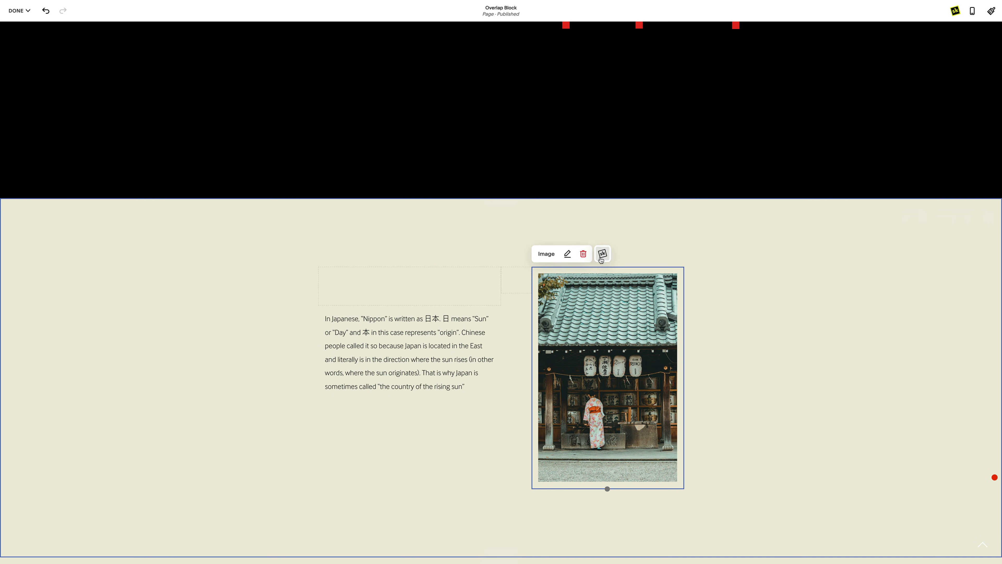
Give the temple photo block a red background colour
left_click(603, 254)
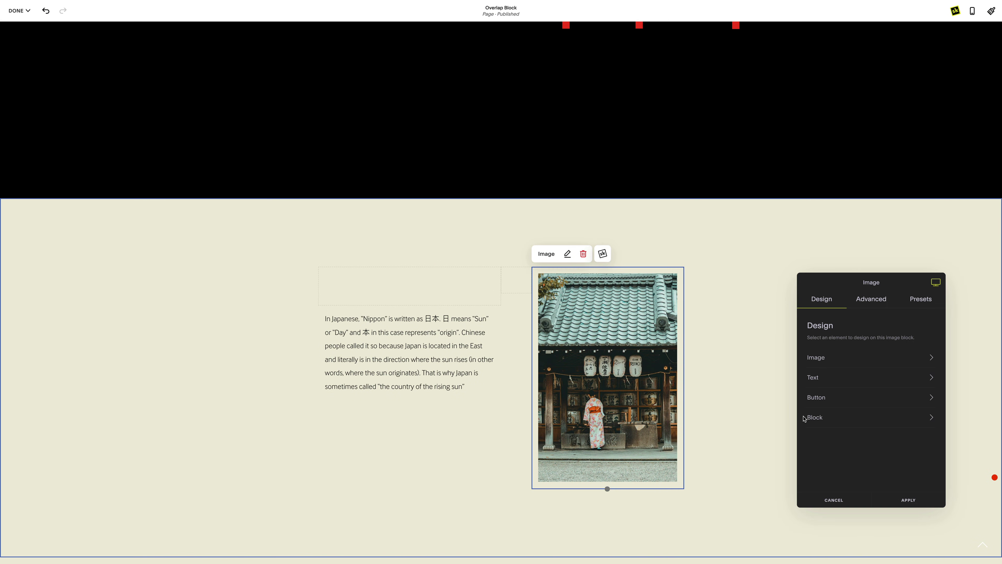
left_click(816, 417)
left_click(926, 365)
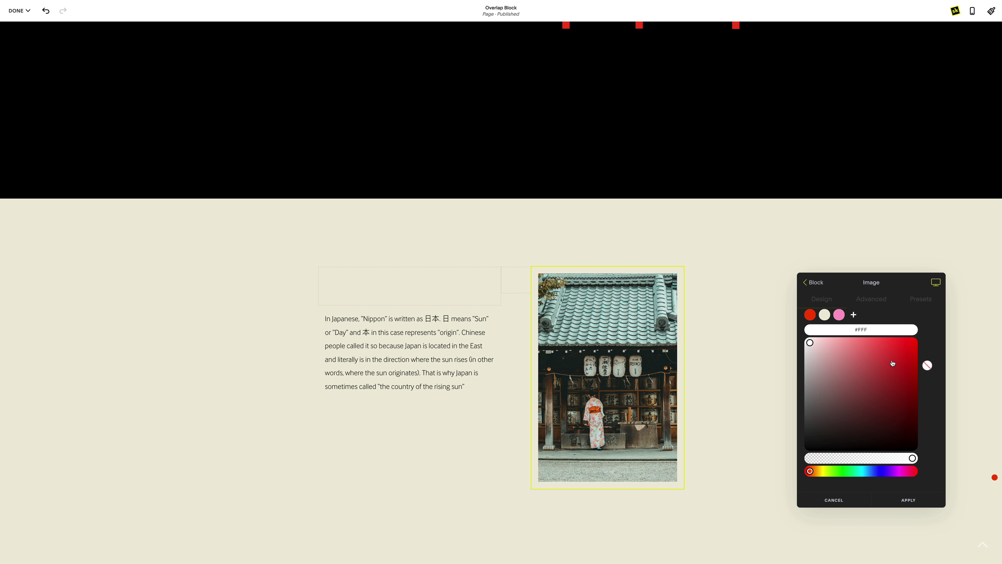
left_click(809, 315)
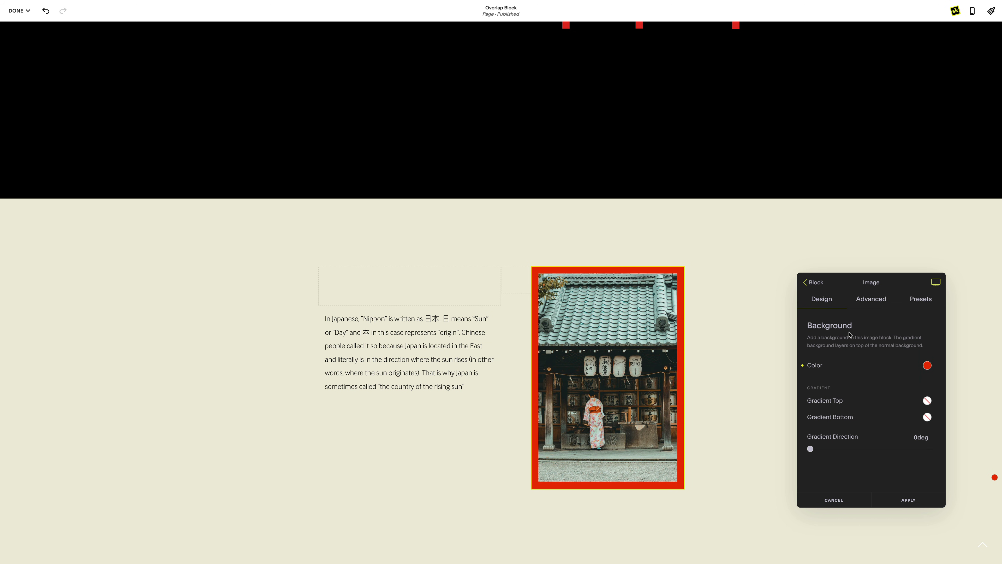
Increase the block's vertical spacing to 38px
left_click(815, 283)
left_click(817, 365)
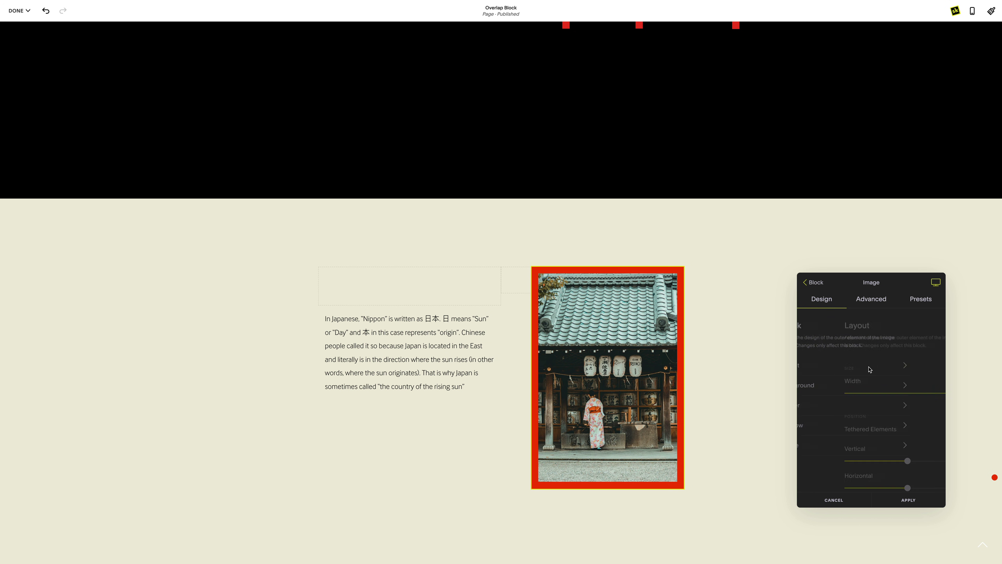
scroll(871, 370, "down", 4)
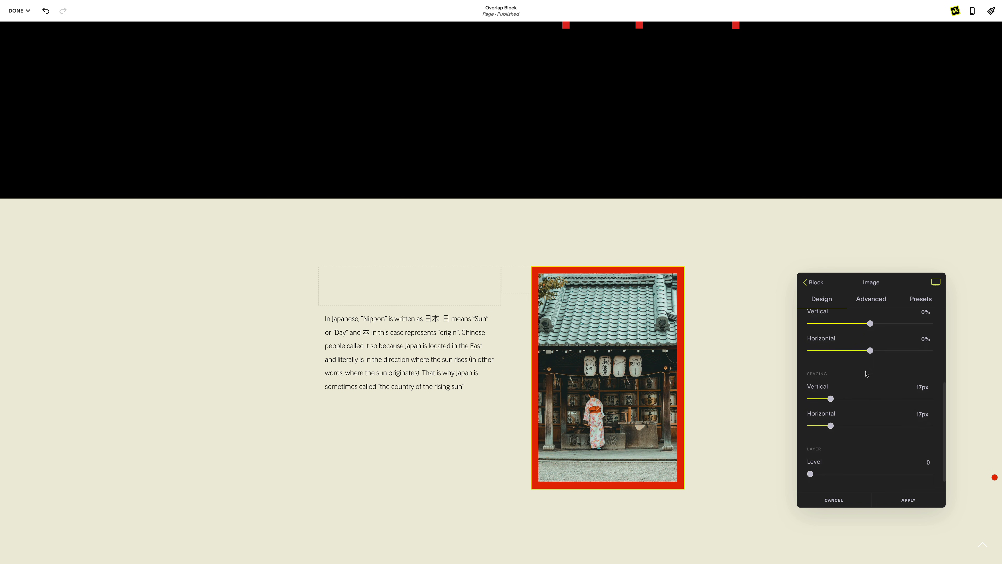
left_click_drag(831, 398, 856, 400)
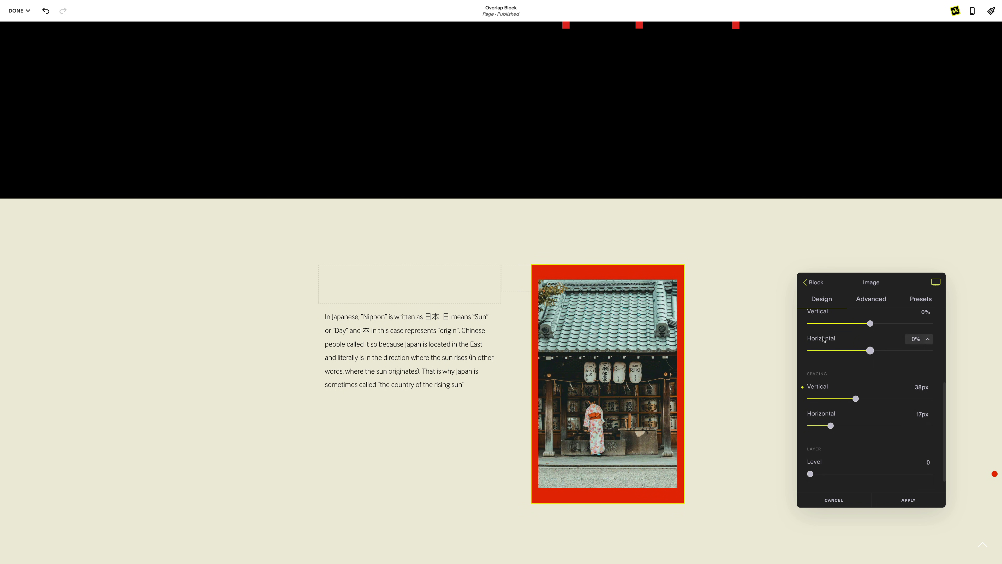
Offset the temple photo 15% vertically and -21% horizontally within its red block and apply
left_click(806, 288)
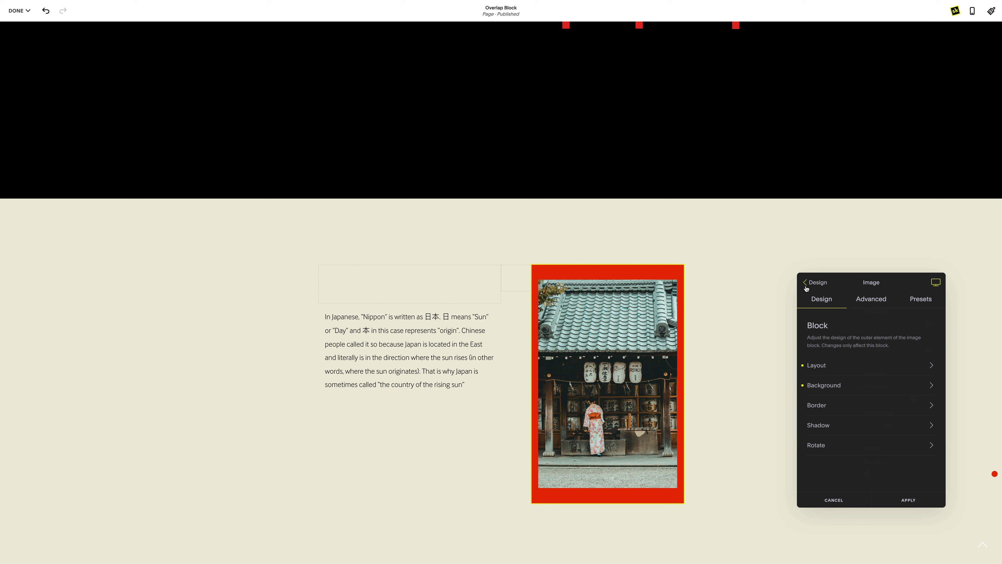
left_click(806, 288)
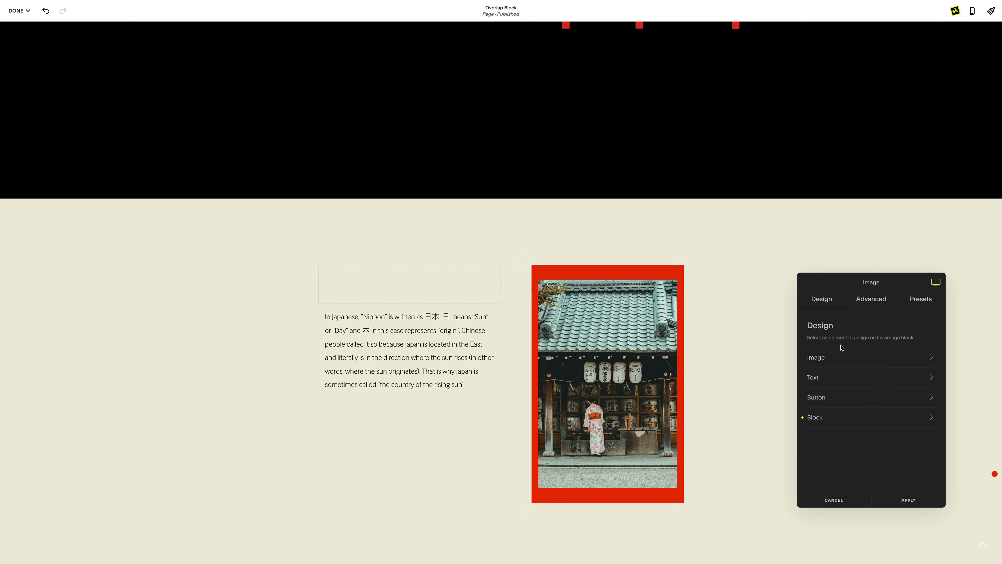
left_click(852, 363)
left_click(851, 365)
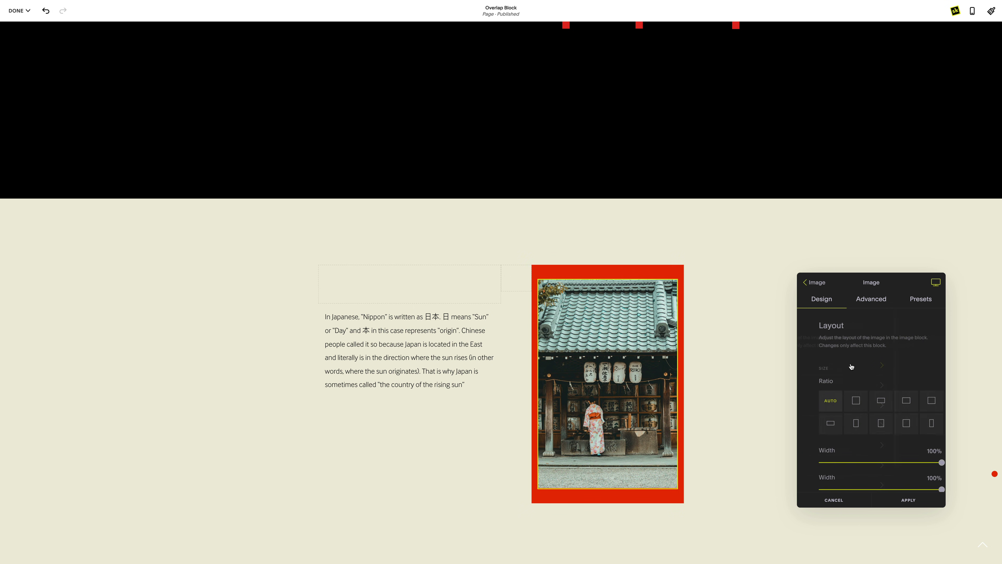
scroll(851, 366, "down", 4)
scroll(851, 366, "down", 1)
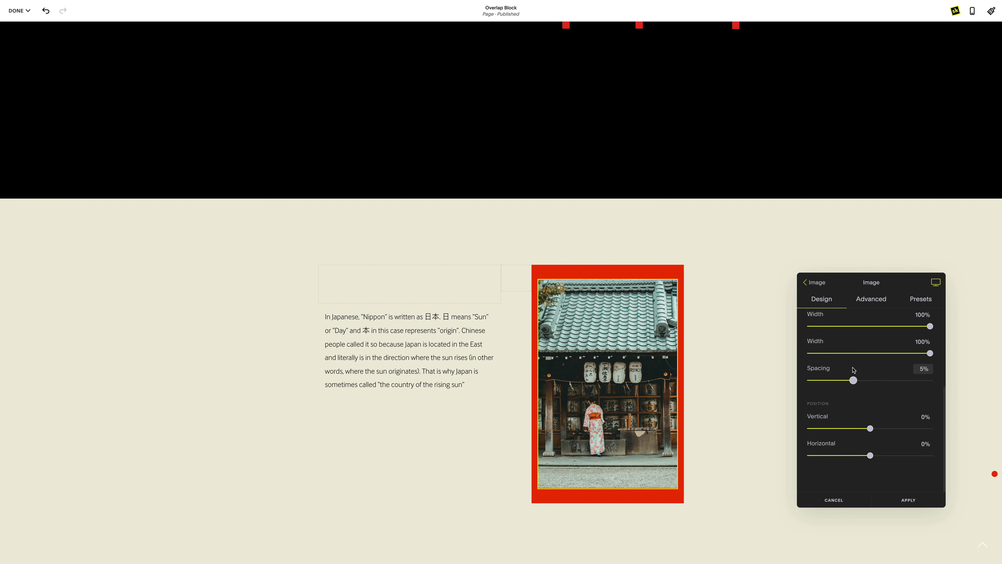
left_click_drag(871, 429, 863, 456)
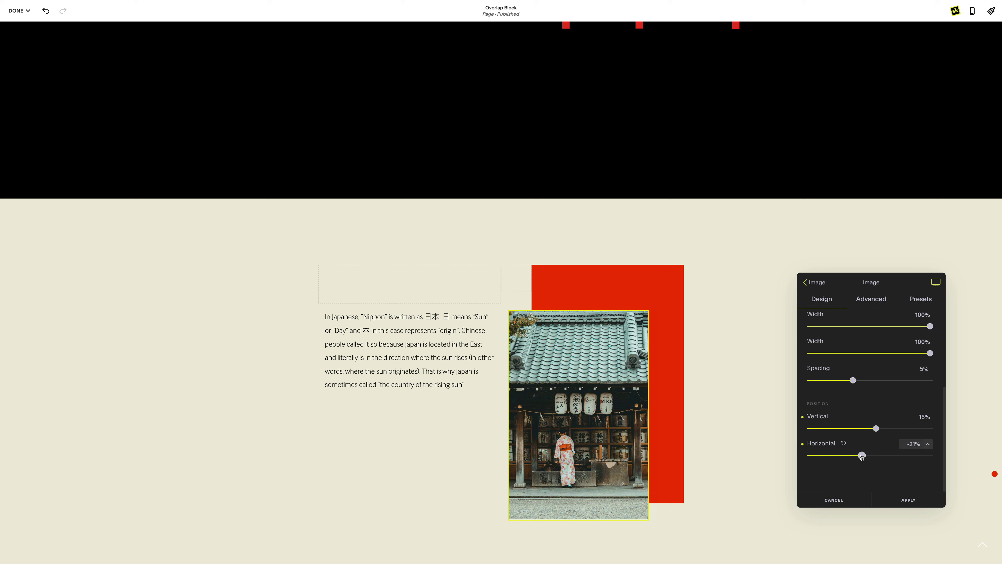
left_click(903, 500)
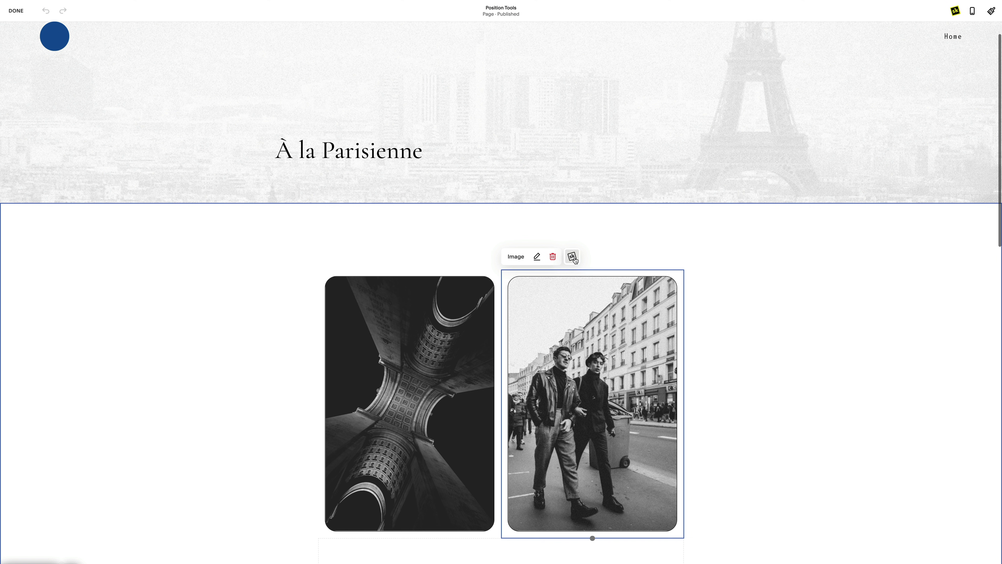
Raise the street photo block -400px vertically and nudge it left over the header
left_click(573, 257)
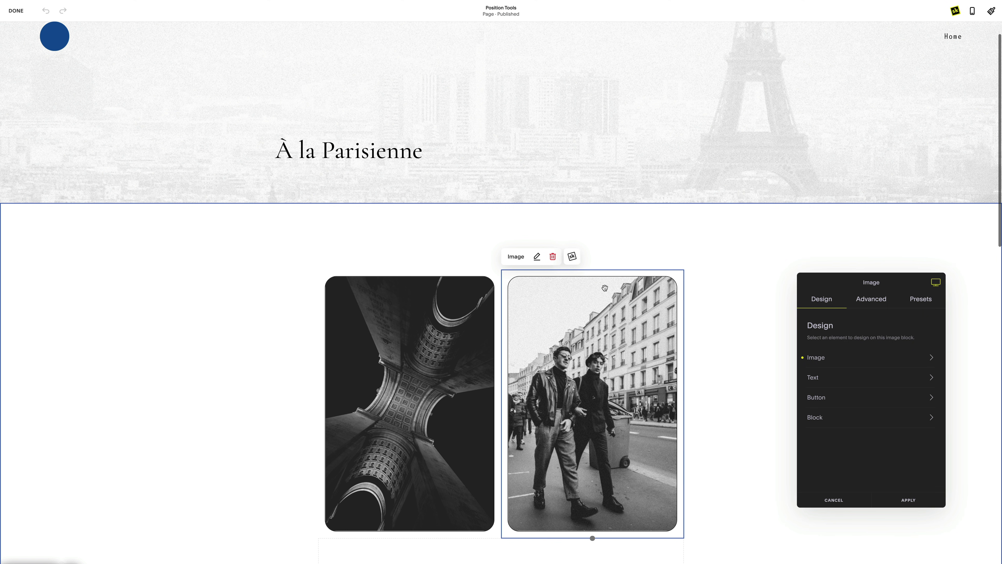
left_click(811, 421)
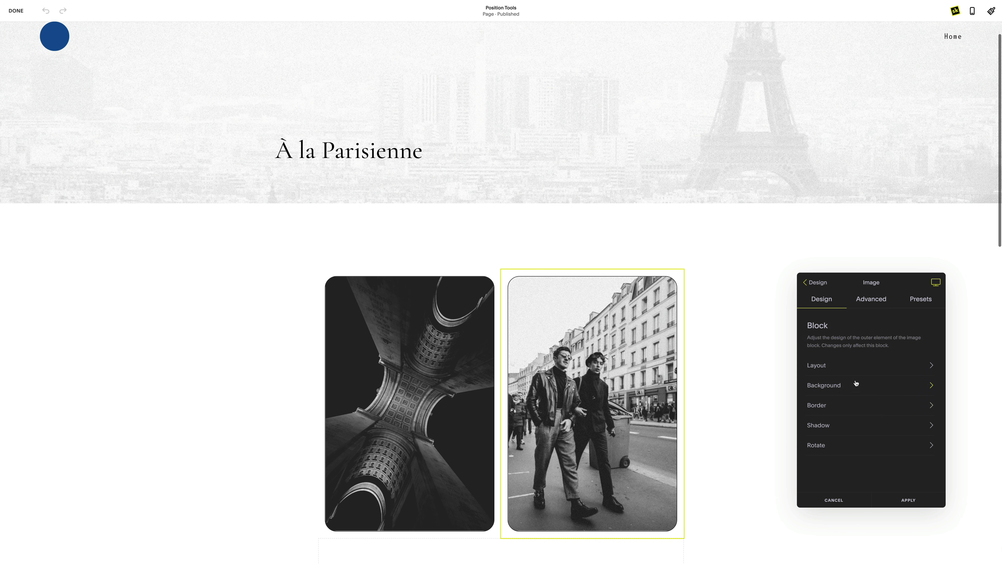
left_click(864, 372)
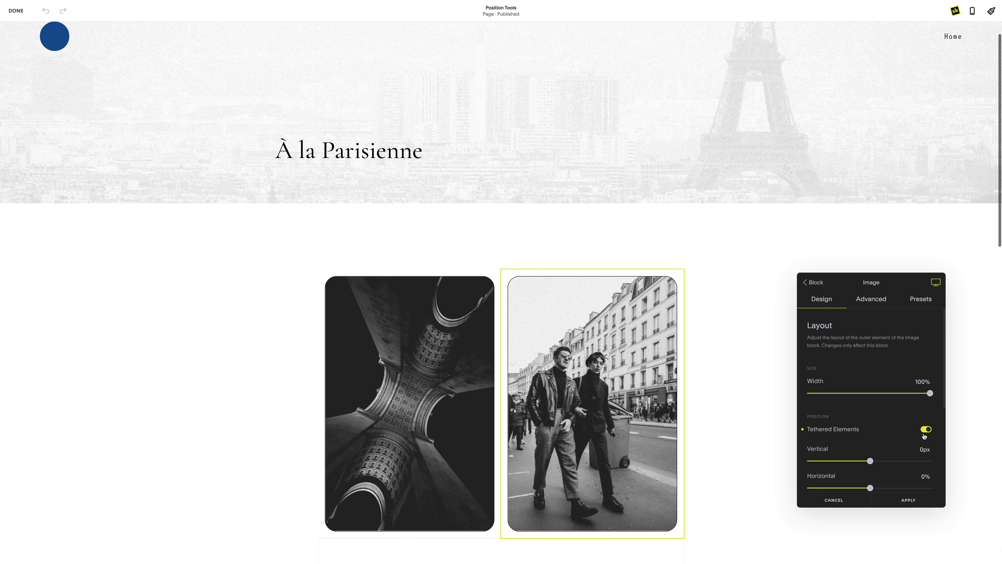
left_click_drag(870, 462, 807, 462)
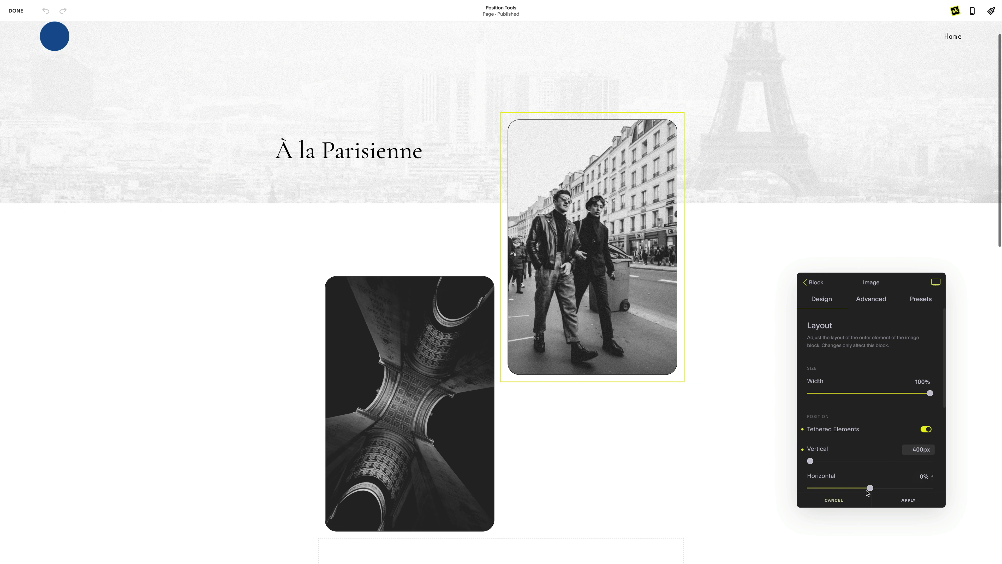
mouse_move(868, 493)
left_mouse_down()
mouse_move(852, 490)
mouse_move(894, 489)
mouse_move(857, 489)
left_mouse_up()
Apply the street photo changes, then tether the arch photo and offset it -245px vertically, 10% right
left_click(909, 500)
scroll(486, 382, "down", 1)
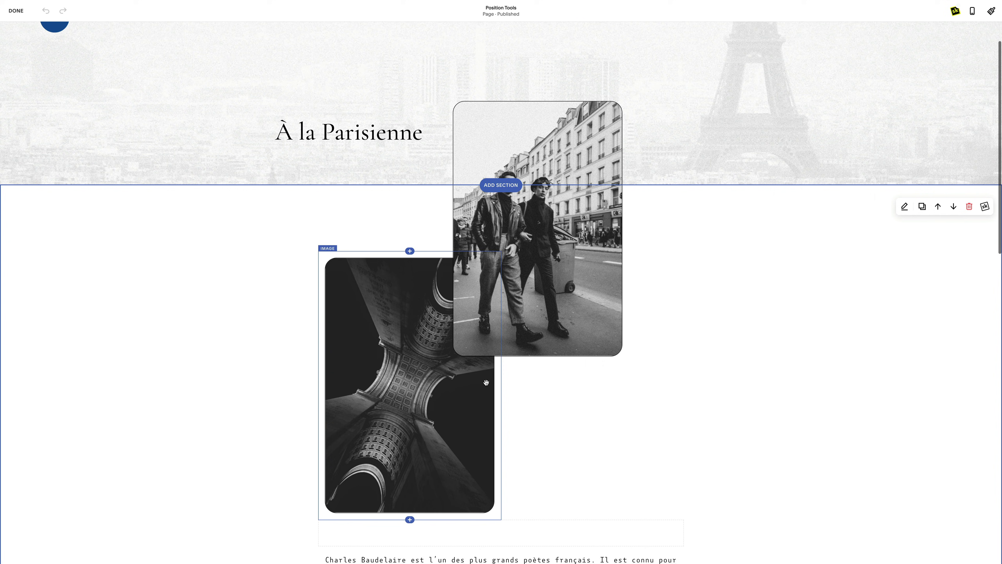
left_click(398, 231)
left_click(389, 201)
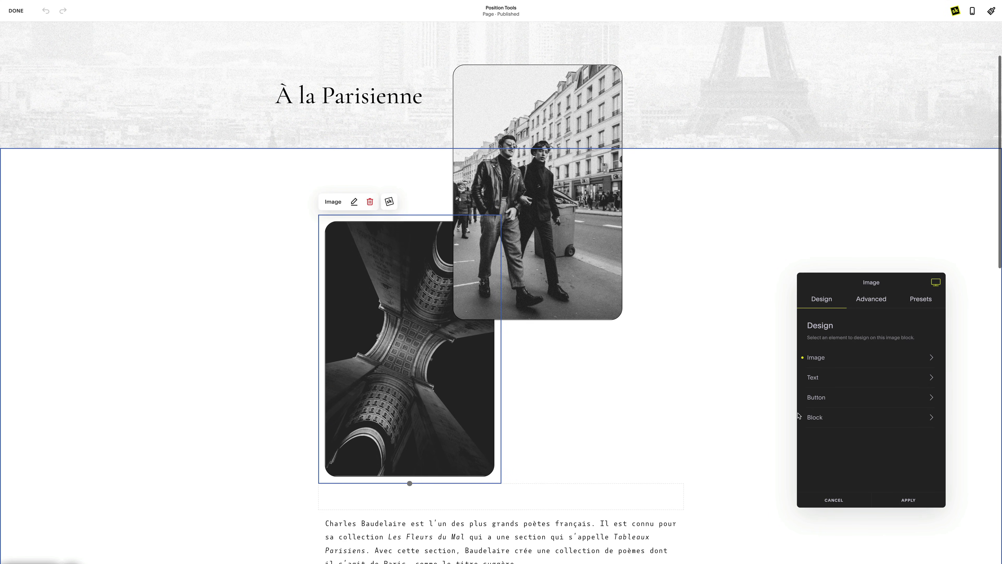
left_click(814, 417)
left_click(858, 371)
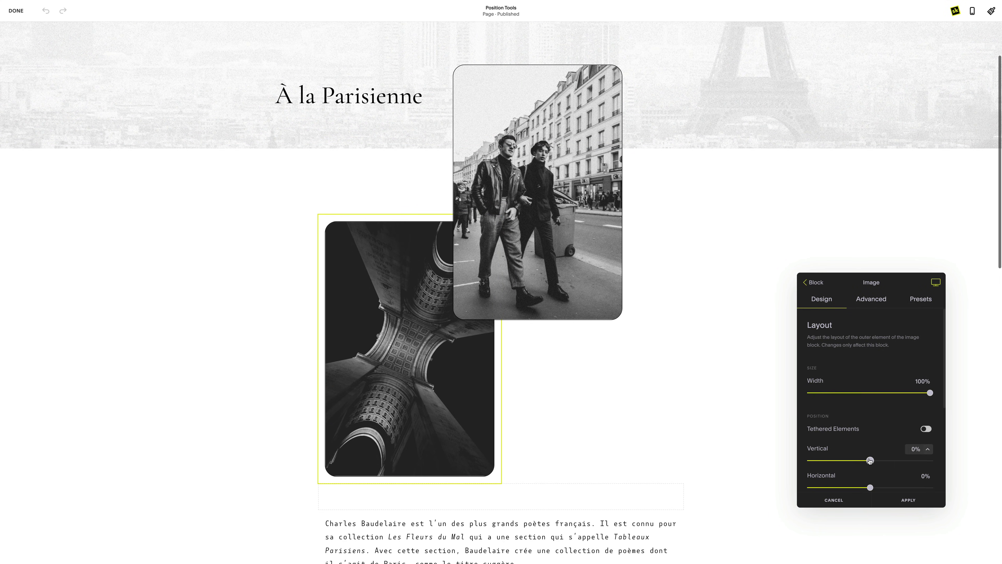
left_click_drag(872, 457, 822, 452)
left_click(926, 427)
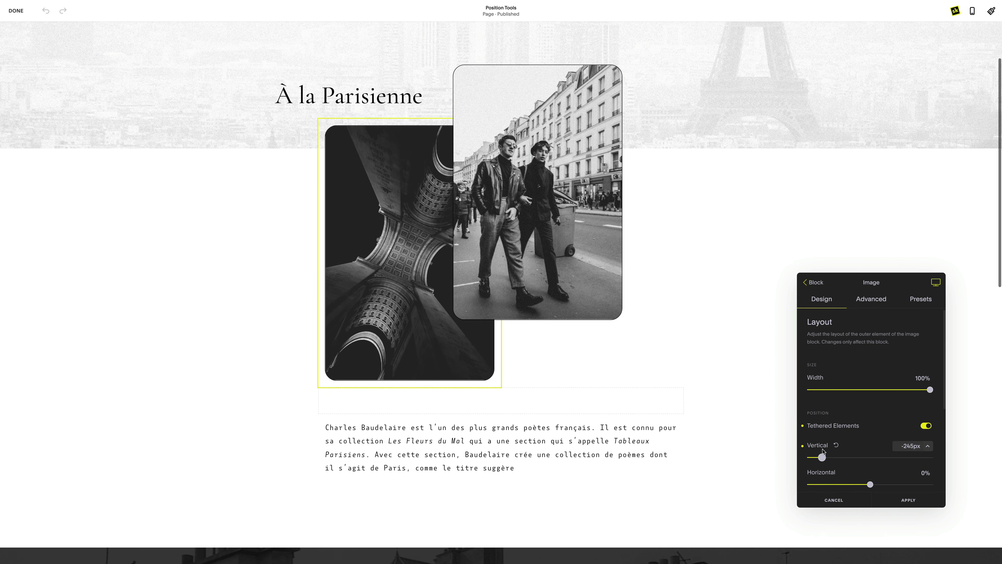
mouse_move(870, 484)
left_mouse_down()
mouse_move(889, 484)
mouse_move(874, 485)
left_mouse_up()
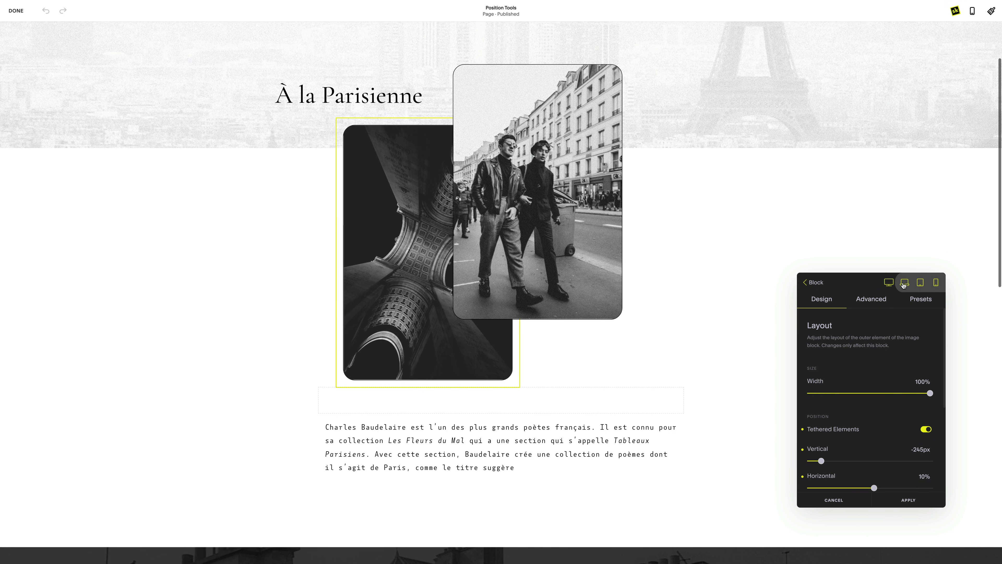
Set the arch photo's laptop vertical offset to -138px
left_click(904, 283)
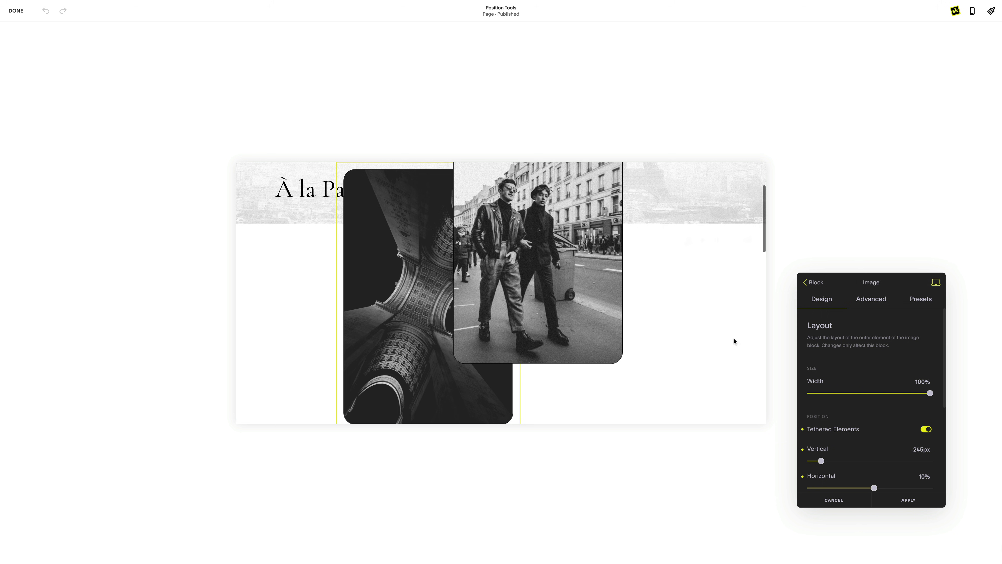
scroll(735, 341, "up", 3)
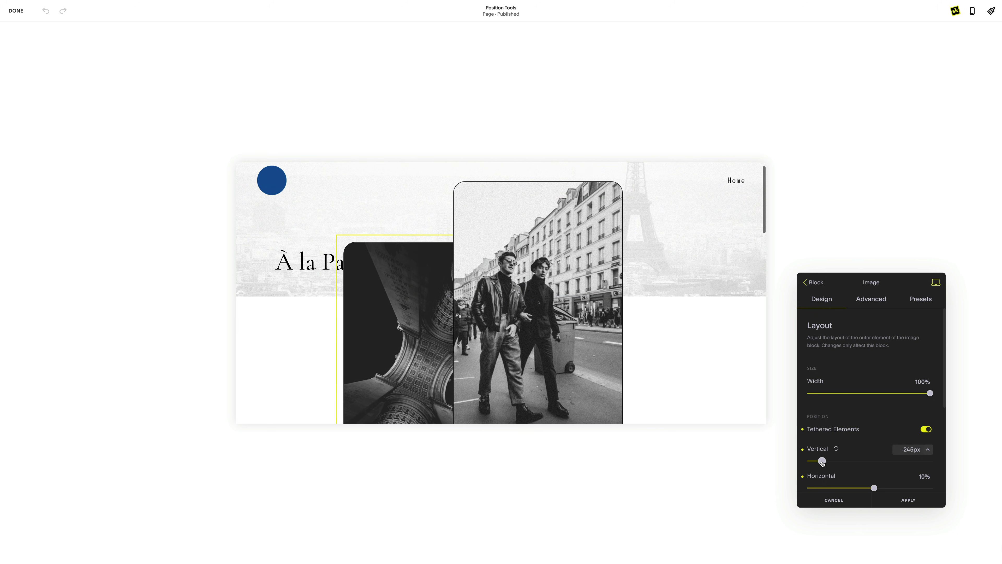
left_click_drag(823, 462, 844, 463)
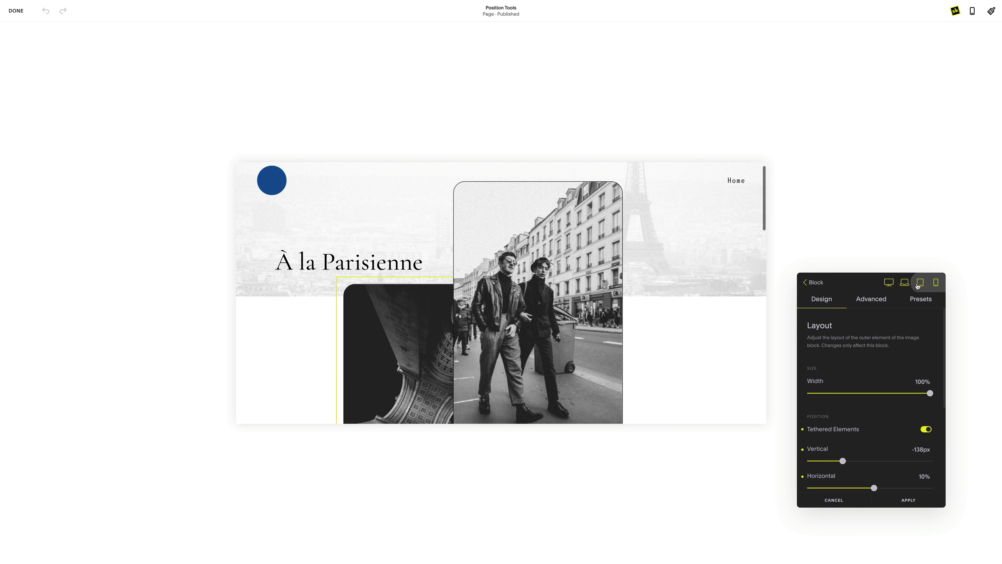
Give the arch photo a phone offset of 0% horizontal and -124px vertical, then return to desktop view
left_click(920, 283)
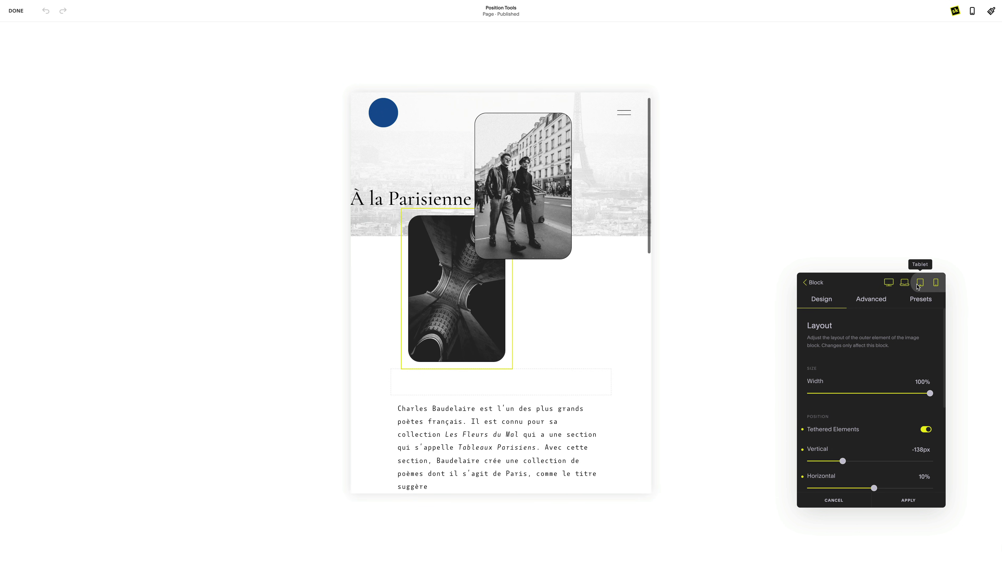
left_click(937, 283)
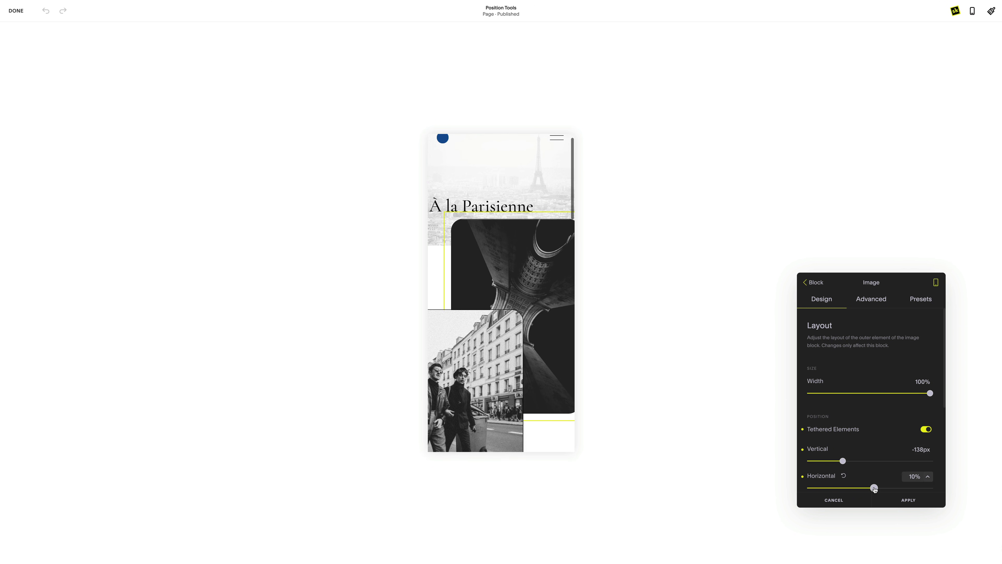
left_click_drag(874, 489, 871, 489)
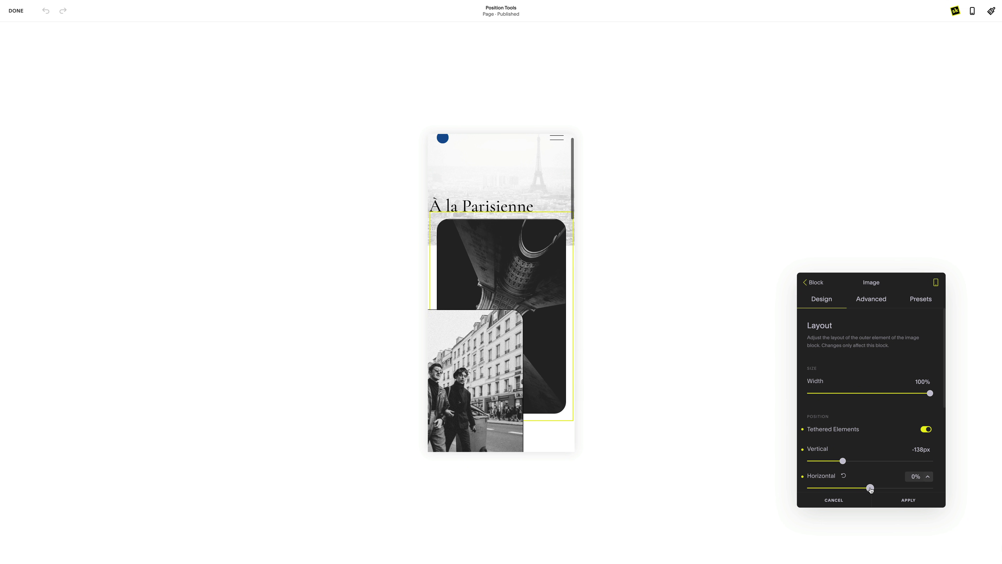
left_click_drag(843, 462, 846, 464)
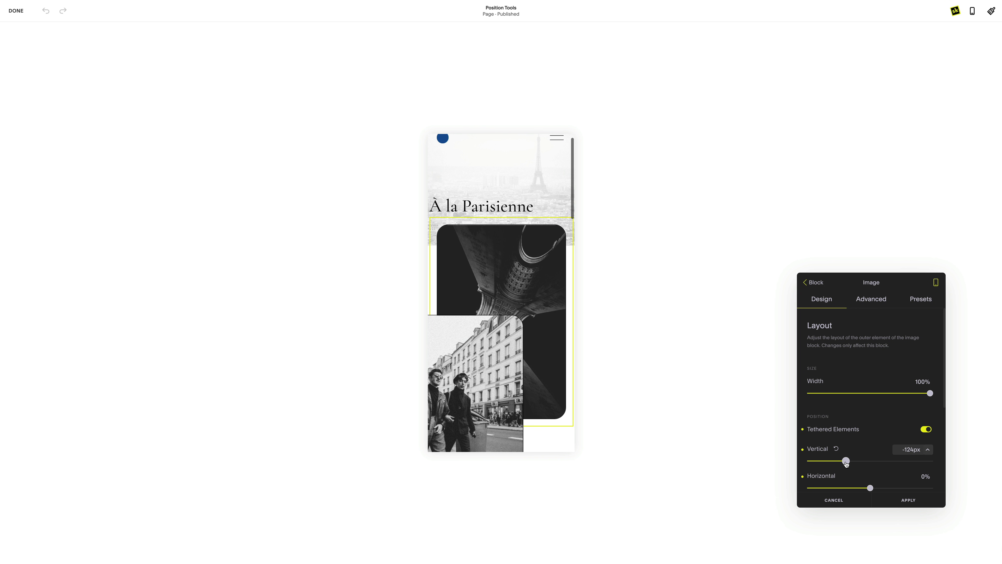
mouse_move(930, 287)
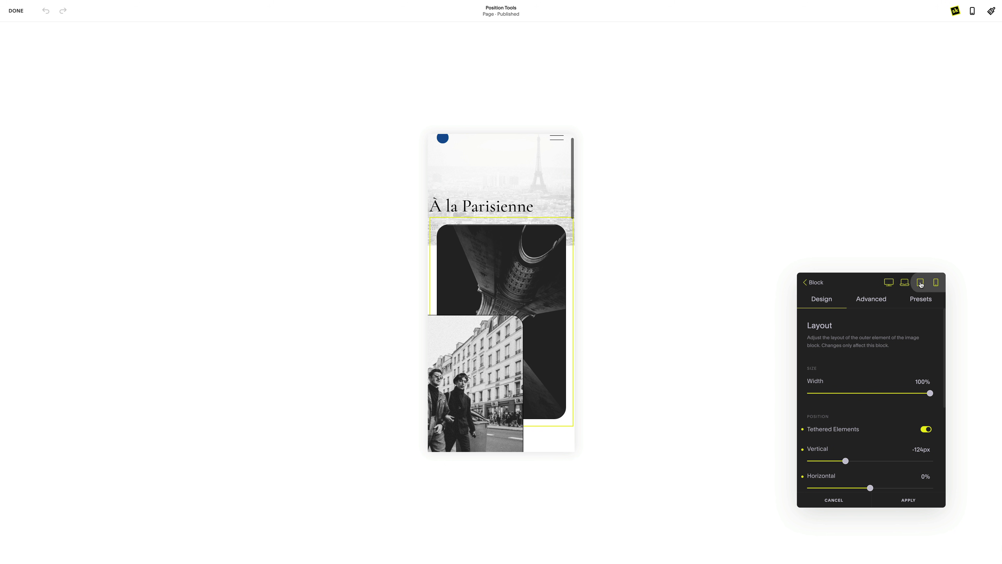
left_click(921, 283)
left_click(905, 283)
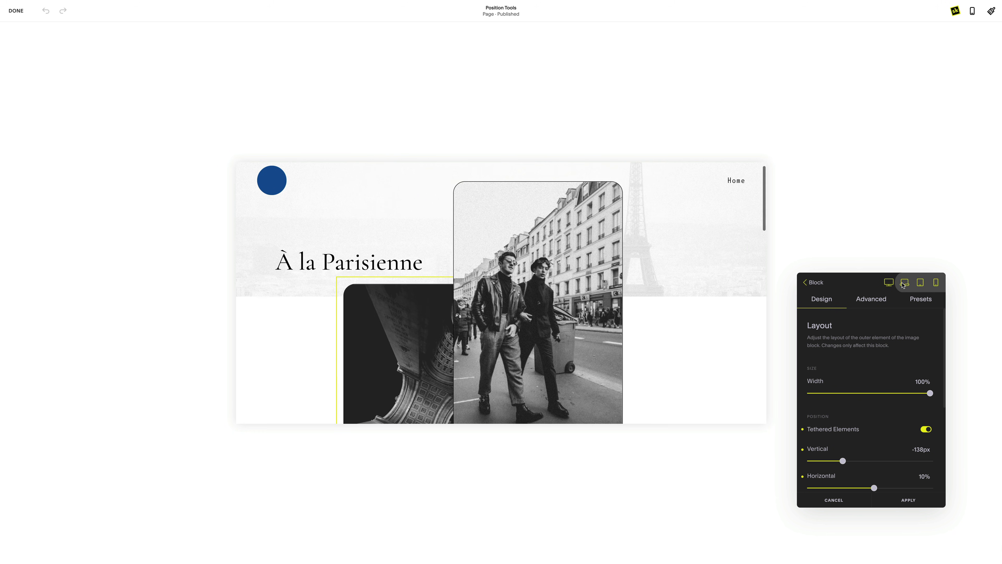
left_click(889, 284)
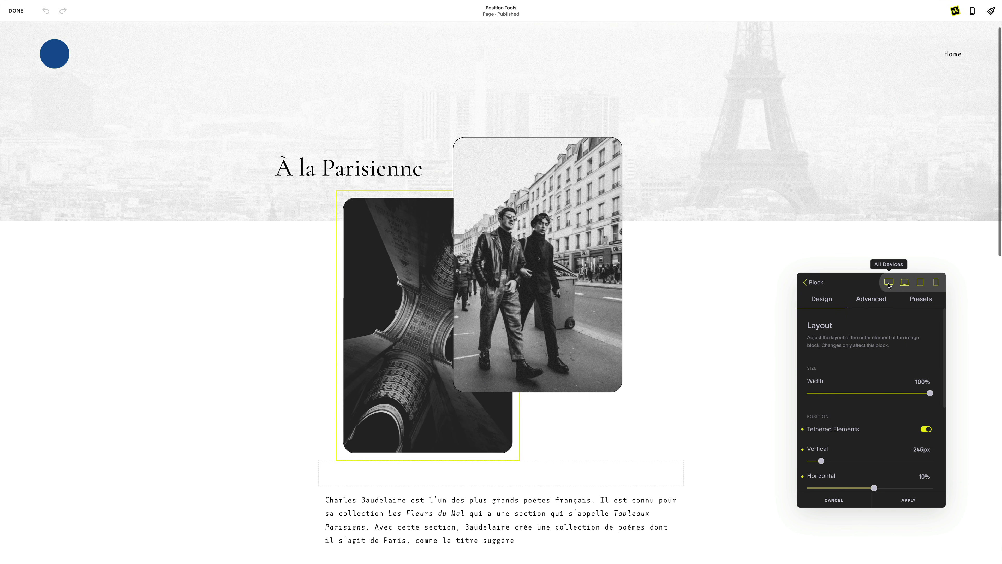
Apply the arch photo's per-device positions and select the street photo's layout settings
left_click(912, 503)
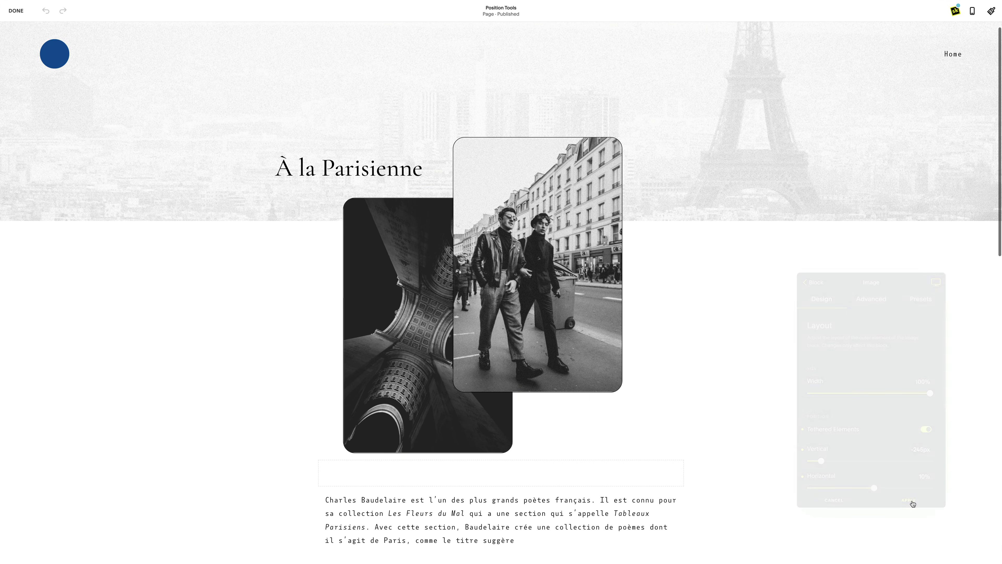
left_click(609, 302)
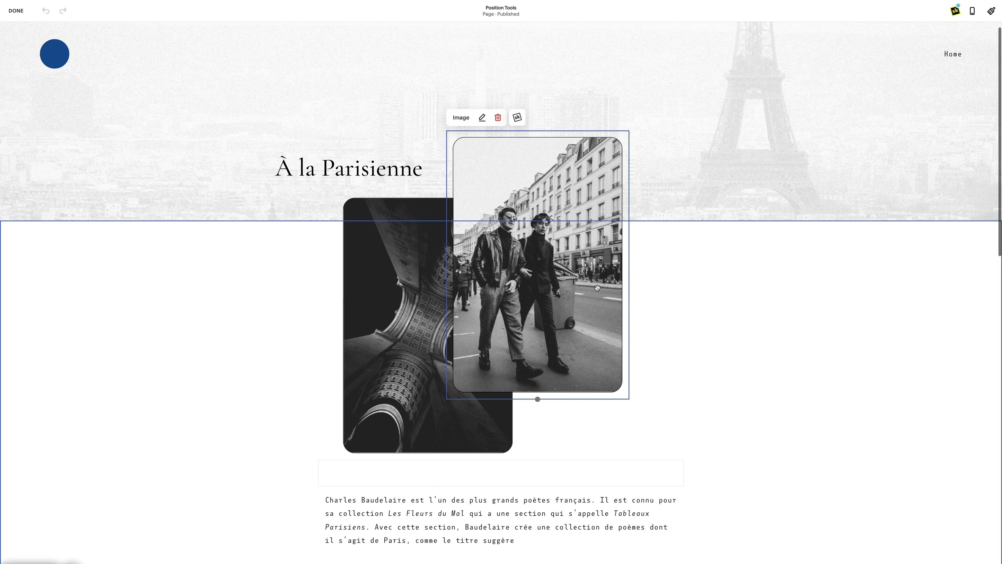
left_click(517, 117)
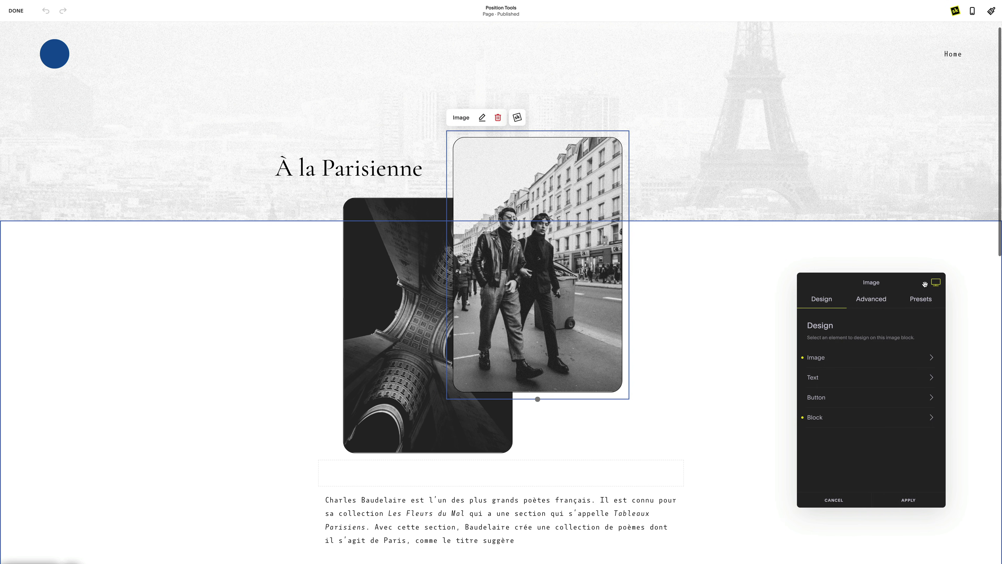
left_click(904, 283)
left_click(865, 417)
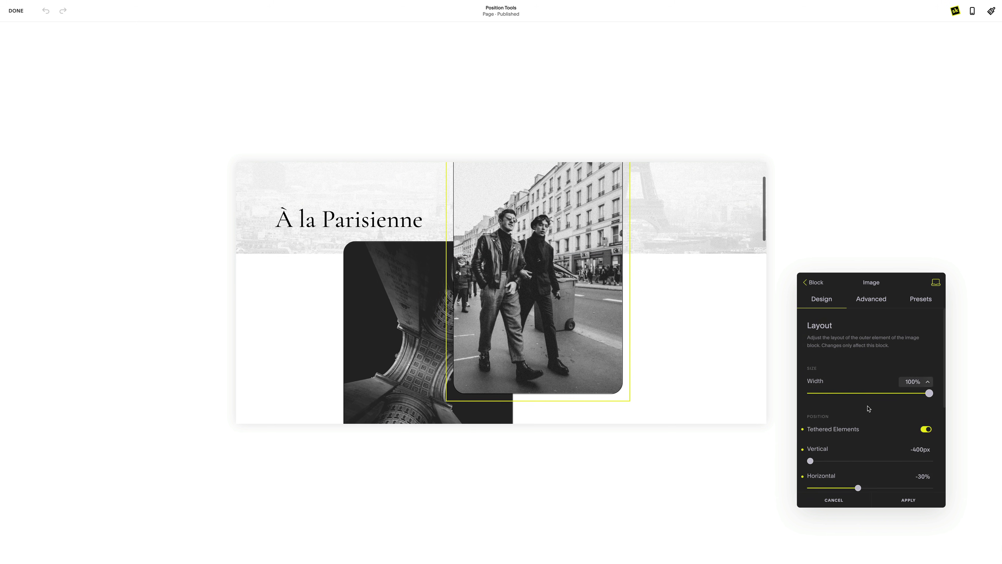
scroll(869, 409, "down", 1)
Shift the street photo right on tablet and reposition it for phones, keeping desktop unchanged, then apply
left_click(832, 447)
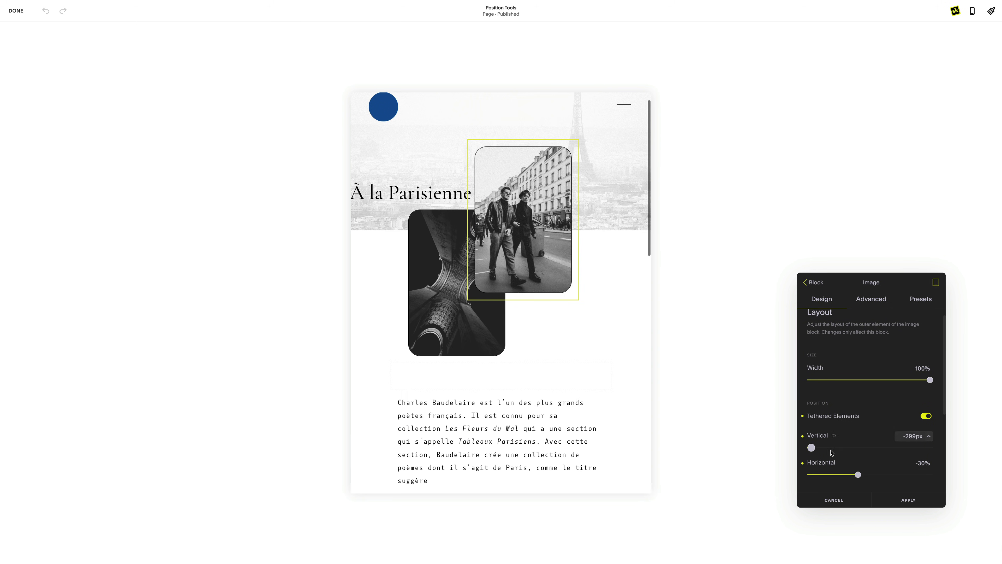
left_click_drag(858, 474, 871, 474)
left_click(928, 282)
left_click_drag(810, 448, 869, 448)
mouse_move(933, 283)
left_click(889, 282)
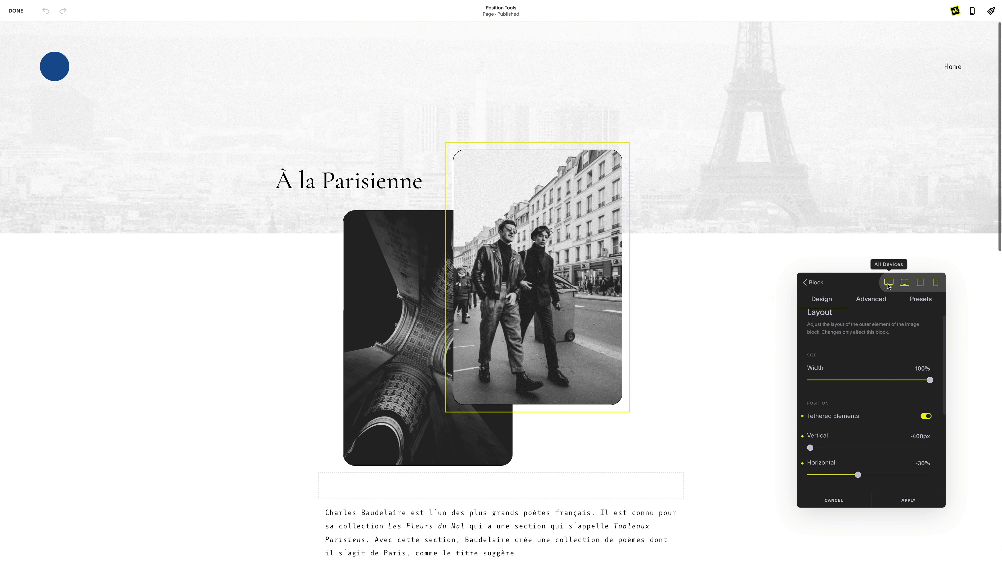
left_click(908, 500)
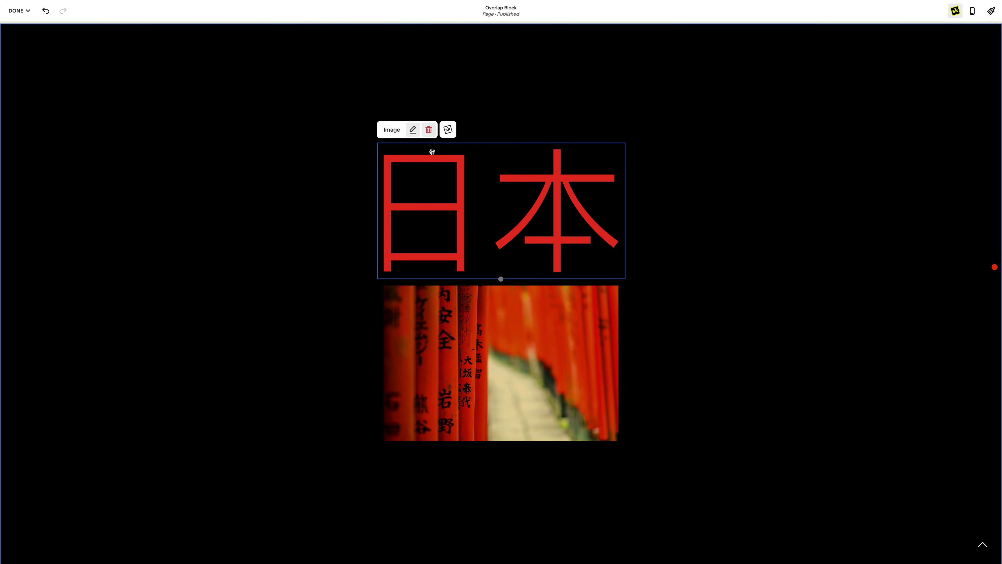
Round the selected image block's border to the maximum so the photo becomes a circle
left_click(448, 129)
left_click(834, 418)
left_click(841, 366)
scroll(840, 370, "down", 3)
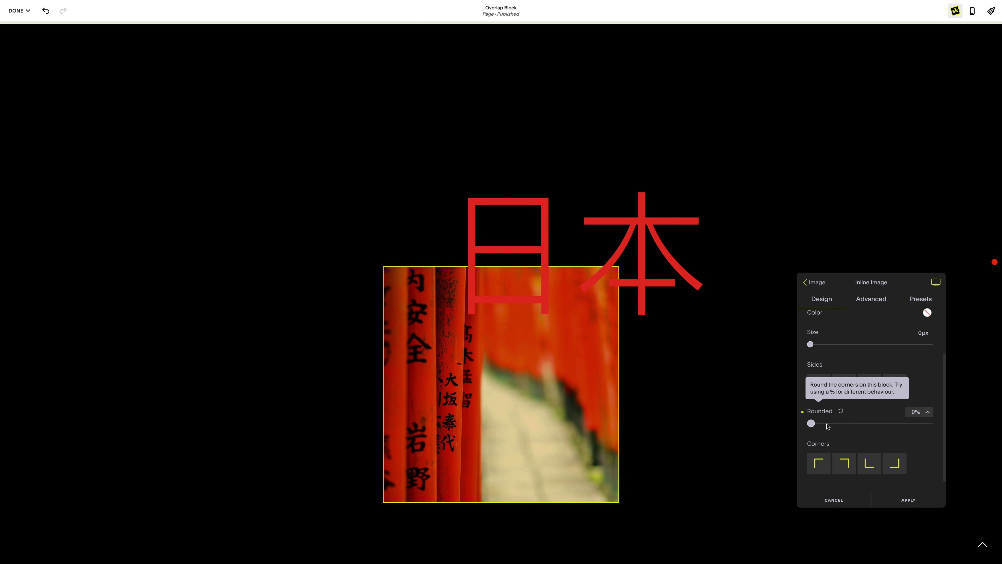
left_click(931, 423)
Shrink the block to 88% width and shift the circle up and left under the lettering
left_click(807, 283)
left_click(847, 416)
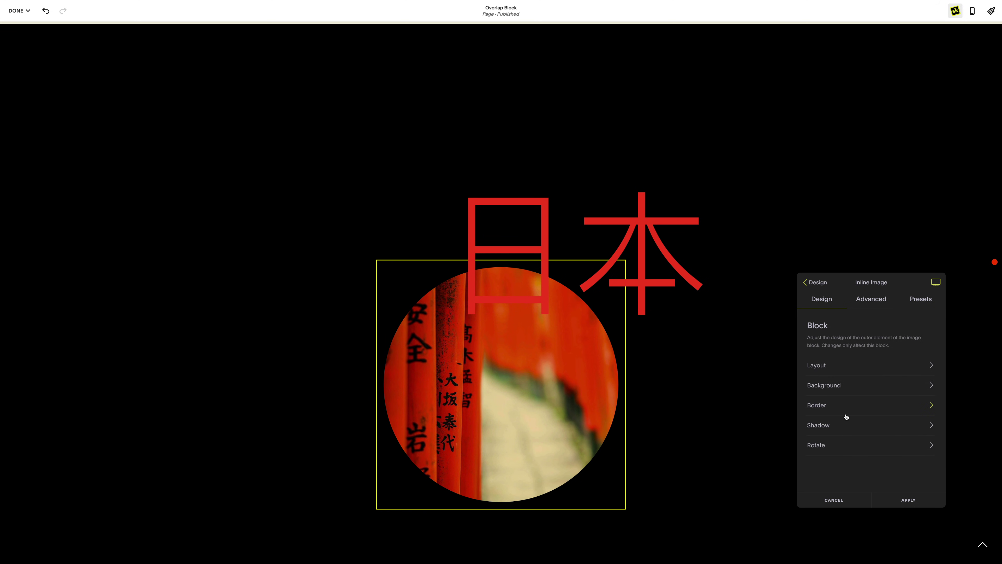
left_click(855, 371)
left_click_drag(932, 393, 911, 393)
left_click_drag(871, 461, 857, 488)
Save these design settings as a new preset named 'Image Circle'
left_click(922, 299)
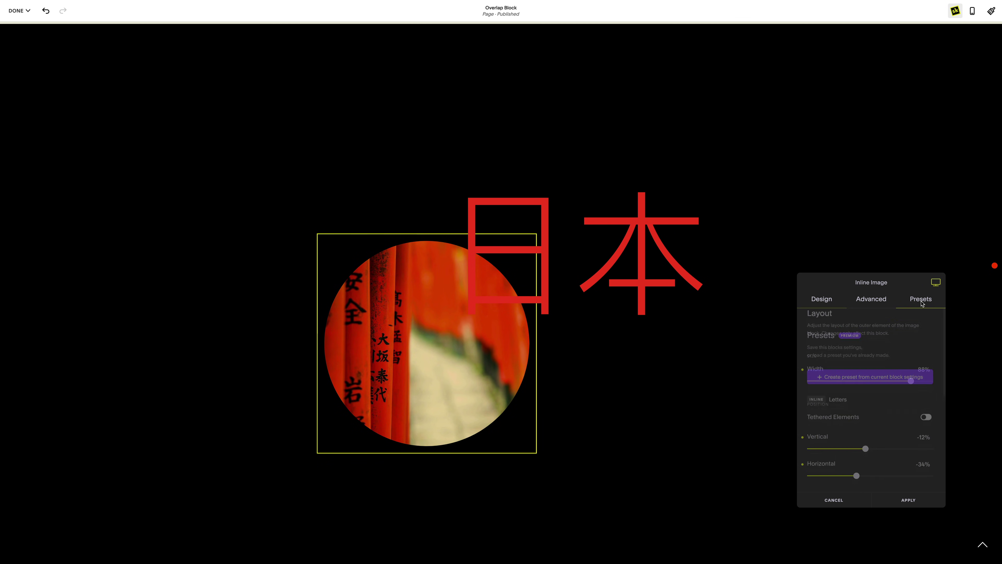
left_click(895, 368)
type("Image Cir")
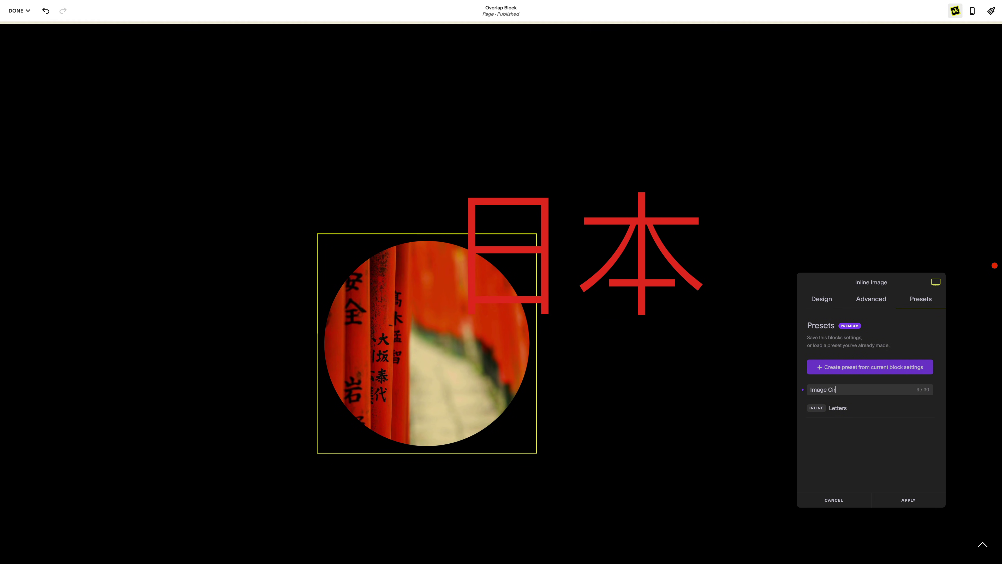
type("cle")
key("Return")
Apply the Image Circle settings, then give the 京都 block a saved preset and recheck the presets list
left_click(909, 500)
scroll(430, 193, "down", 10)
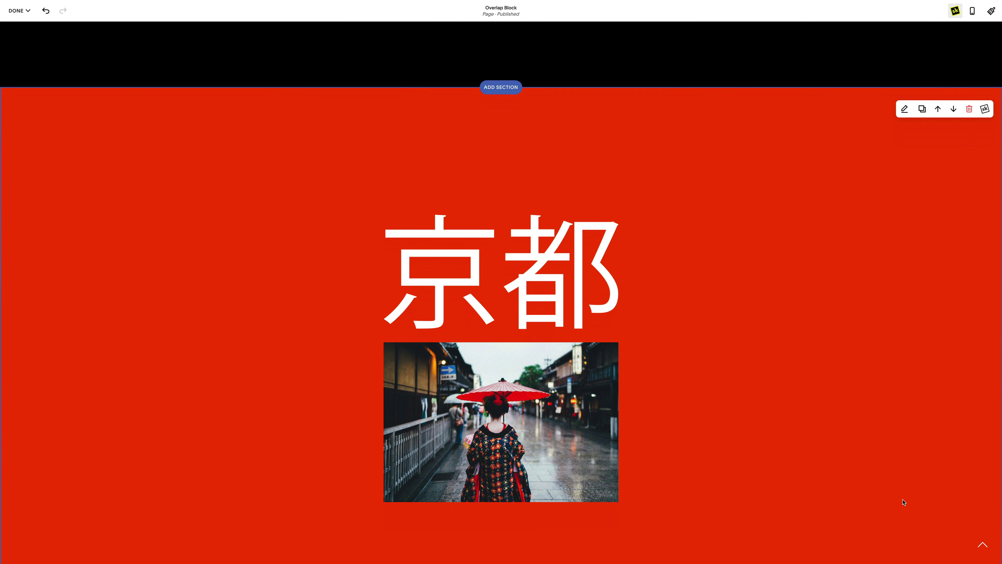
left_click(517, 149)
left_click(917, 301)
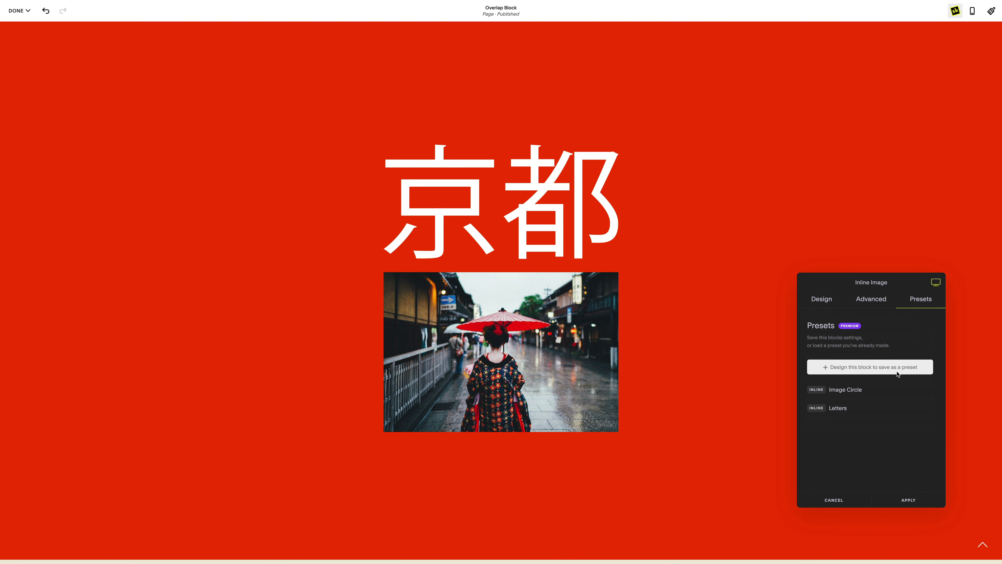
left_click(899, 375)
left_click(908, 500)
left_click(448, 254)
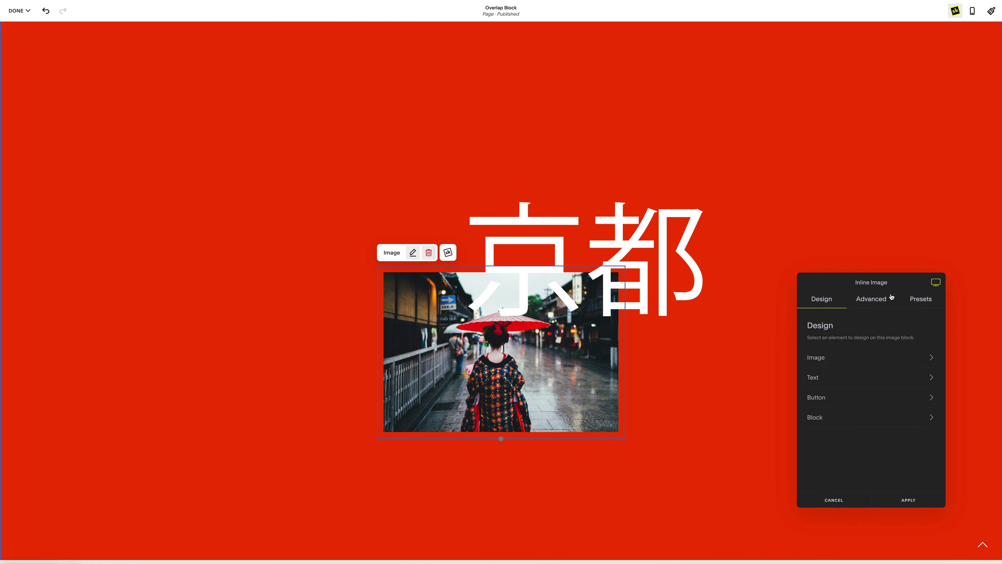
left_click(919, 299)
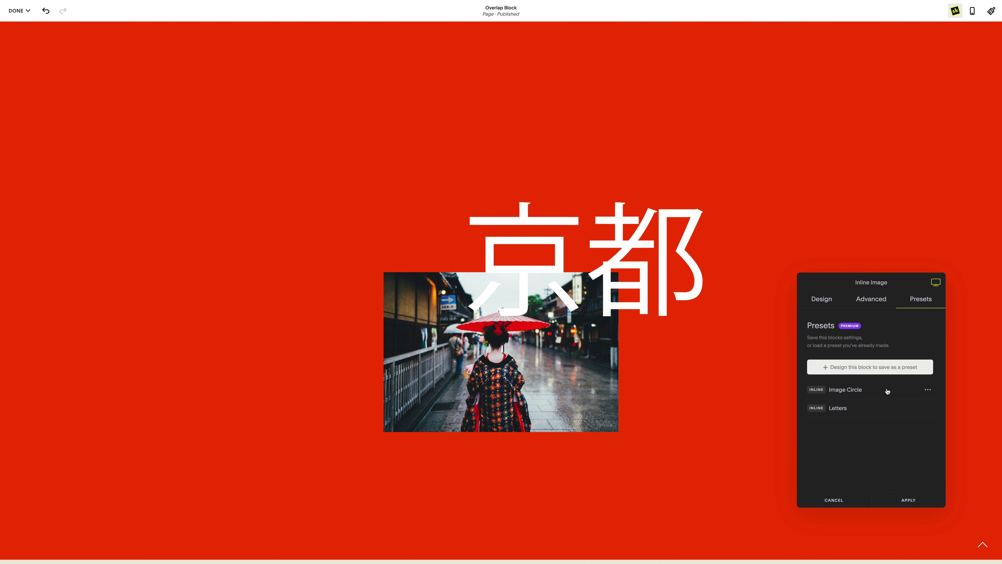